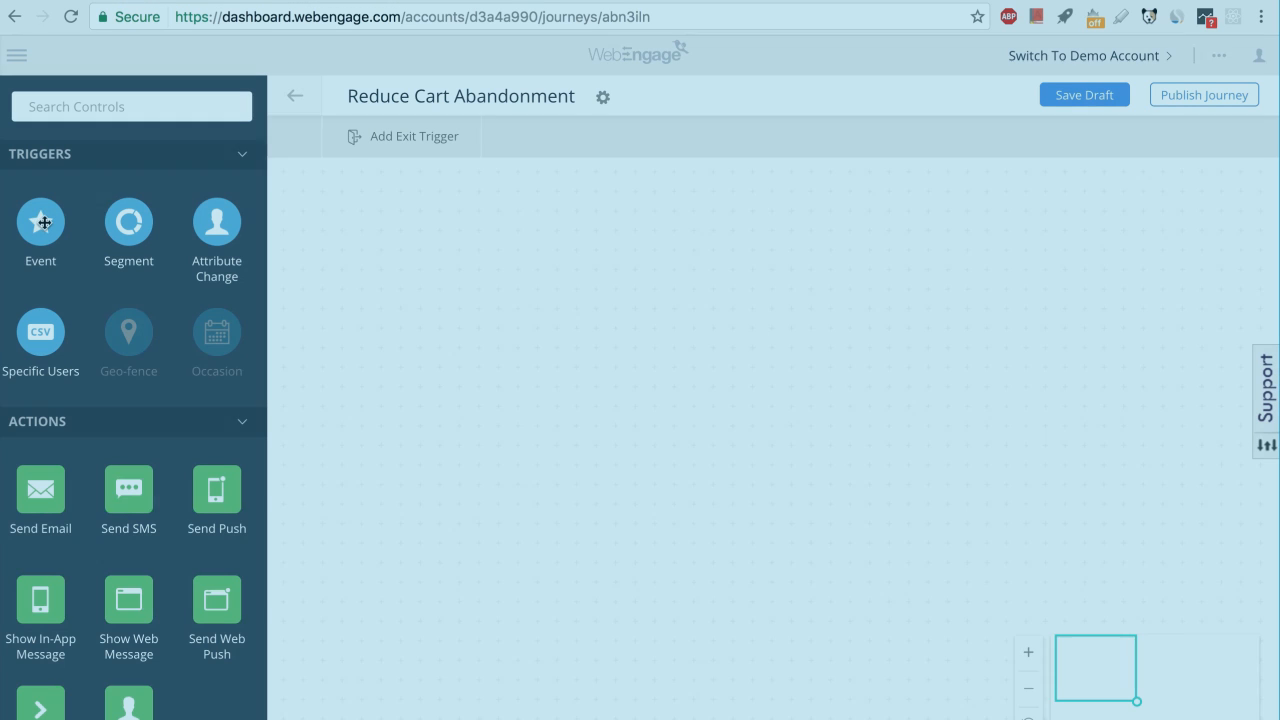
Add an Event trigger to the journey canvas, configure it to fire on Added To Cart, and save it.
drag(41, 222, 380, 240)
click(405, 231)
click(466, 192)
click(486, 246)
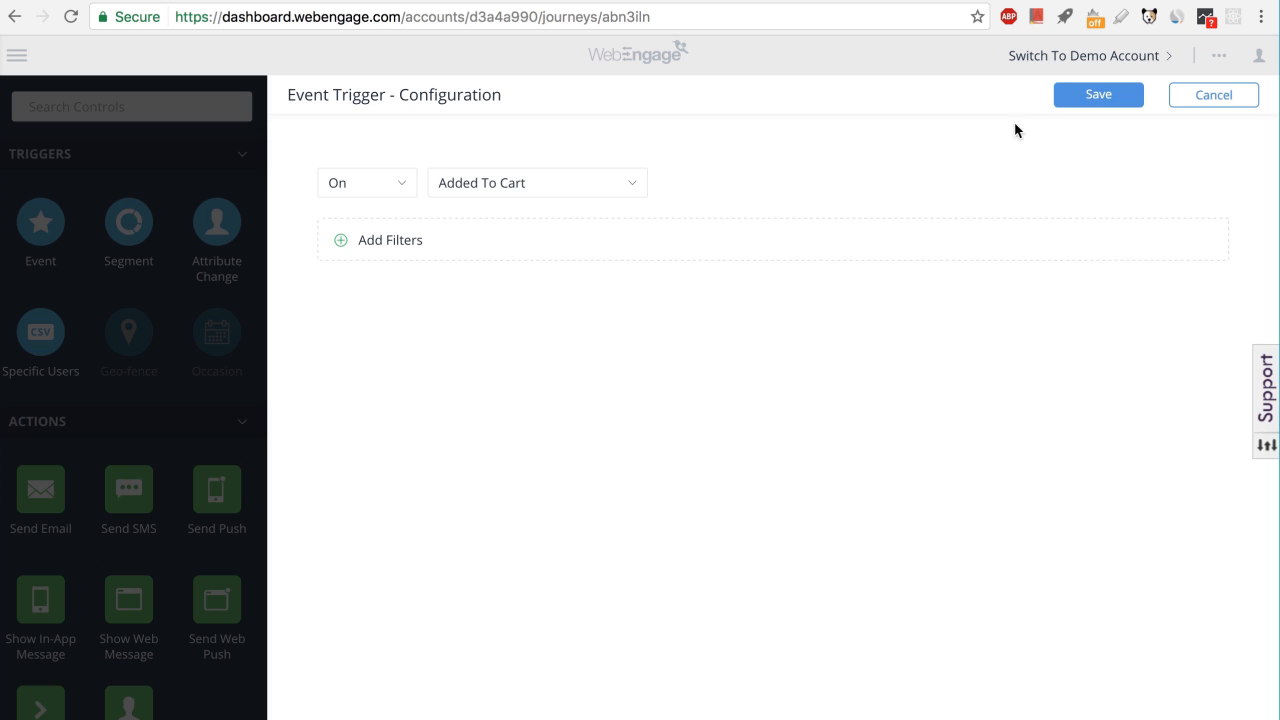
click(1086, 104)
Connect a Wait for an Event block below the On Added To Cart trigger.
drag(551, 230, 441, 322)
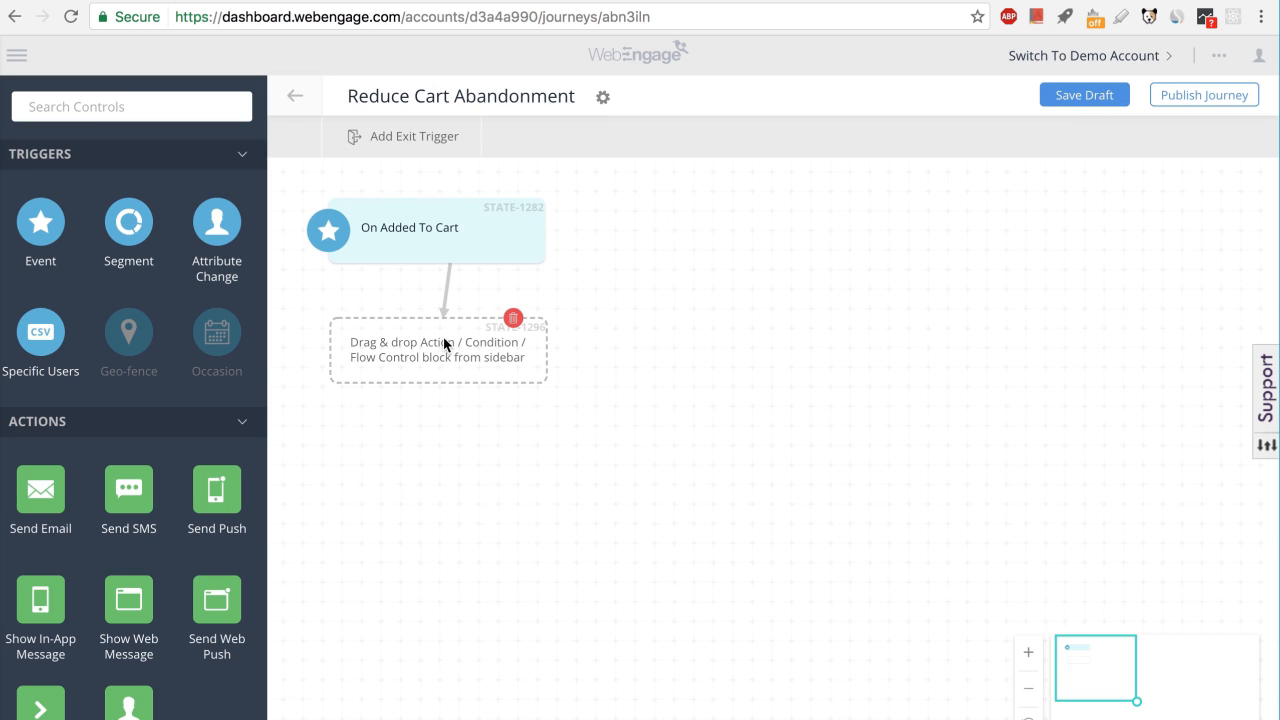
scroll(123, 385, down, 5)
drag(129, 577, 378, 370)
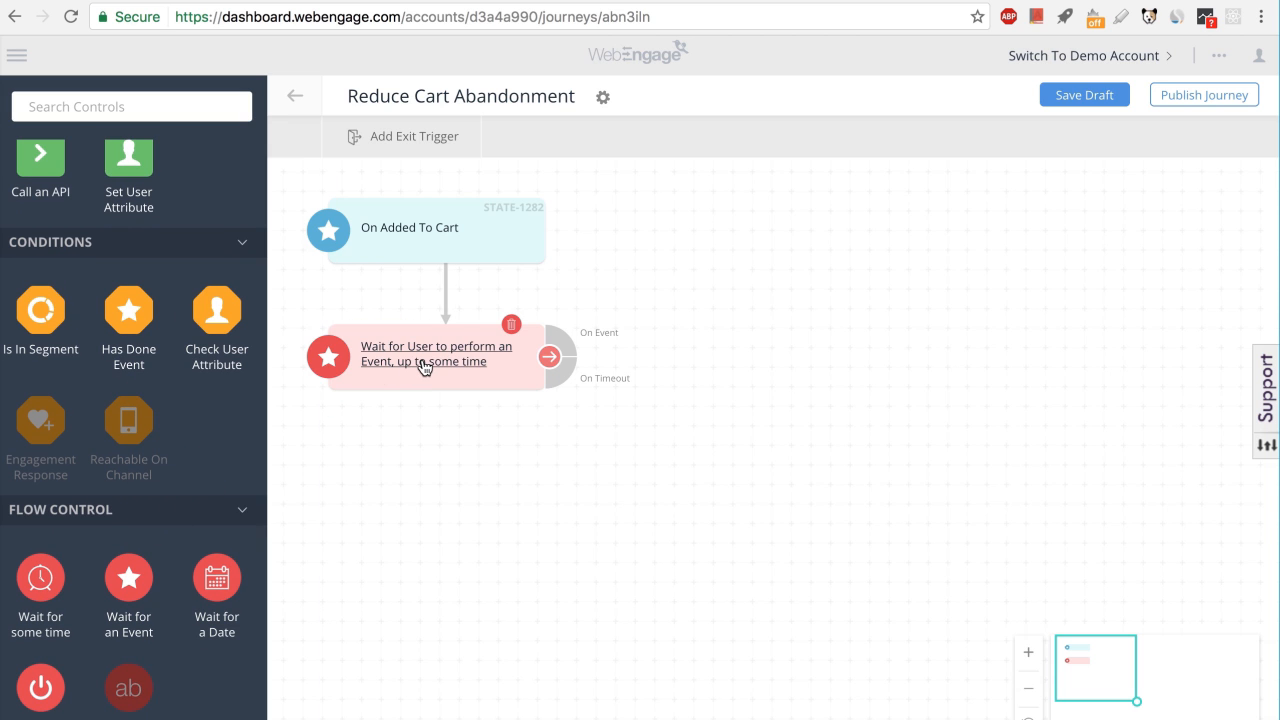
Configure the wait block to wait for Checkout Completed up to 45 minutes and save it.
click(424, 366)
click(505, 184)
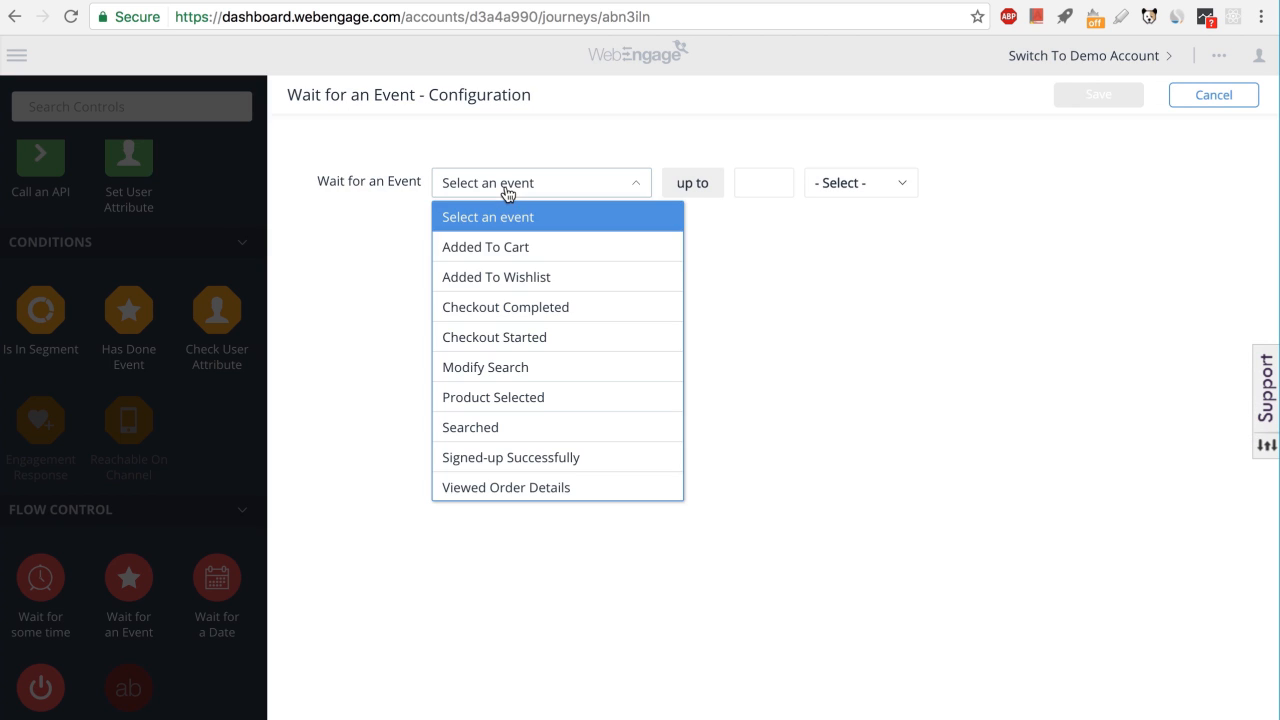
click(505, 307)
click(748, 188)
text(45)
click(894, 190)
click(895, 246)
click(1121, 95)
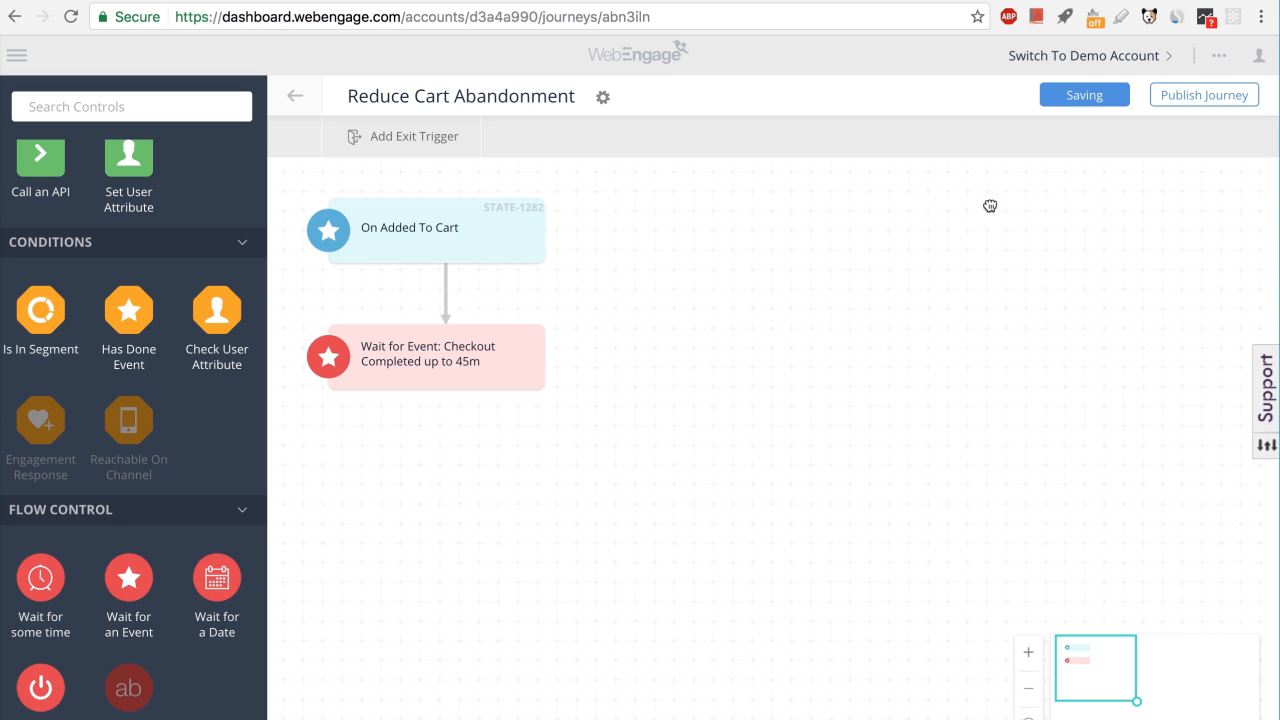
Attach a Send Email action to the wait block's On Event branch.
mouse_move(566, 340)
drag(566, 340, 654, 360)
scroll(194, 314, up, 5)
drag(28, 246, 705, 372)
Attach an End Journey block to the Send Email action's On Send branch.
drag(889, 338, 998, 356)
scroll(127, 416, down, 3)
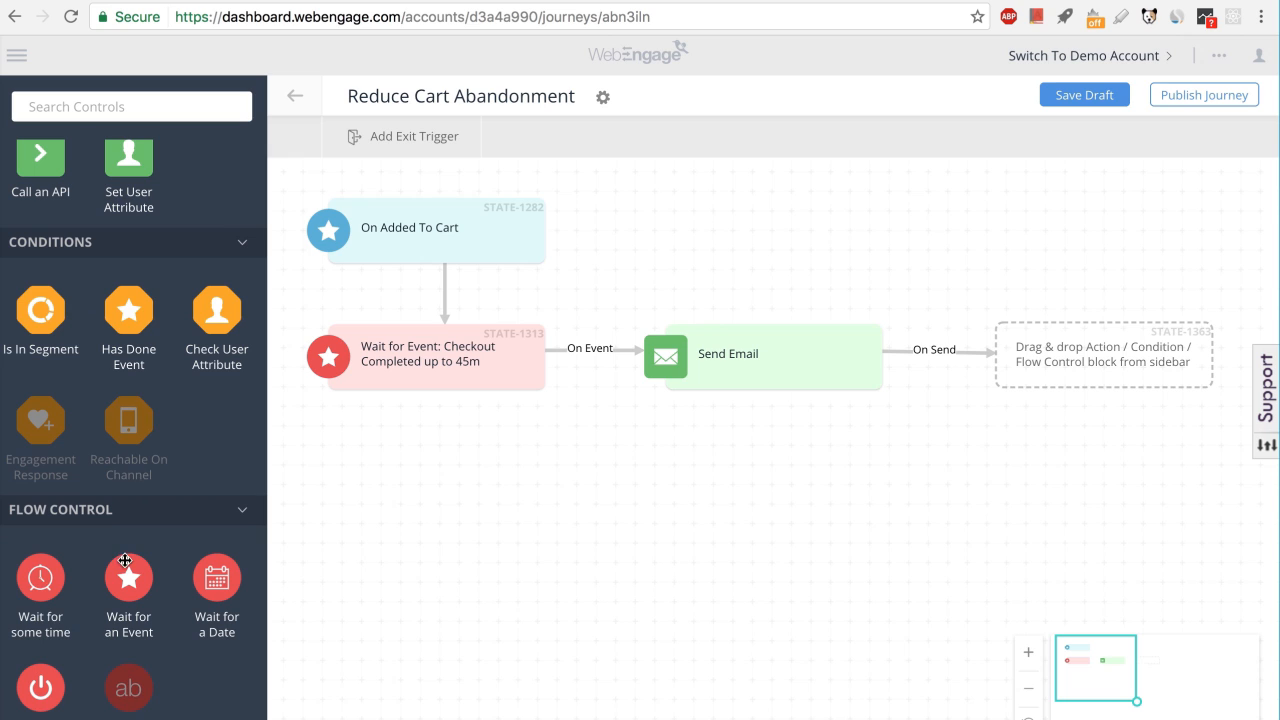
drag(41, 690, 1083, 371)
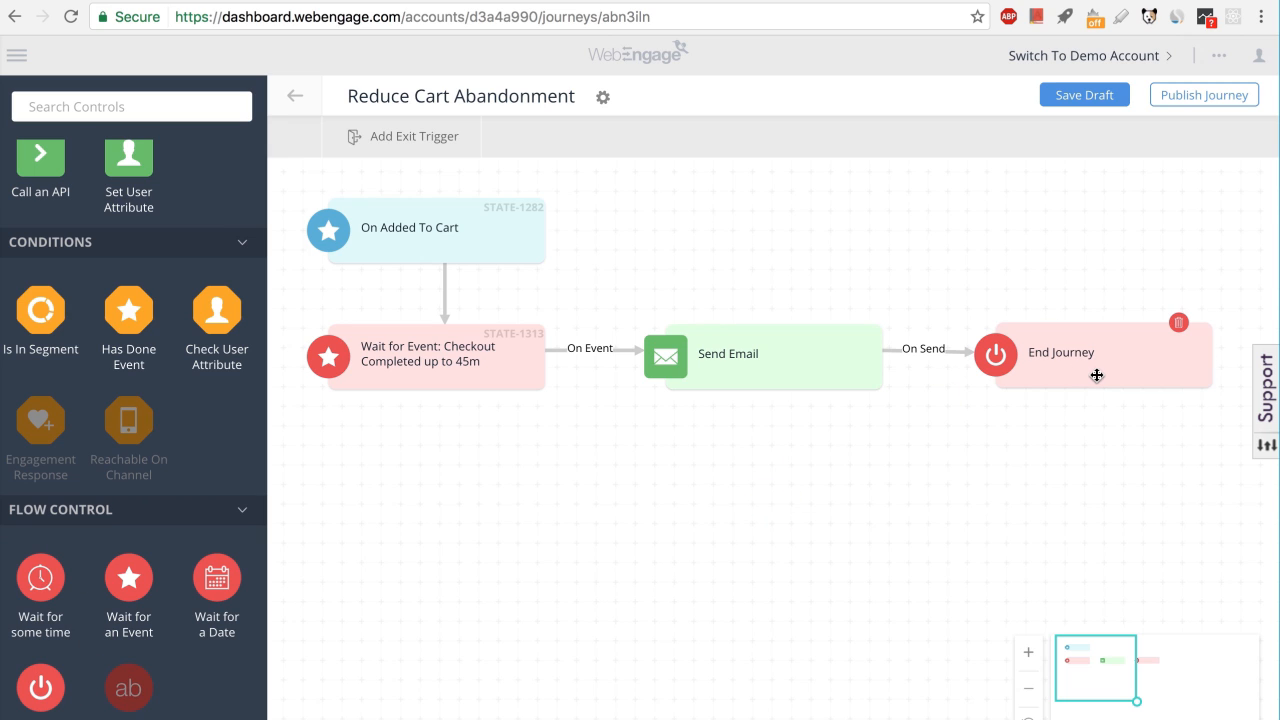
Attach a Send Push action to the wait block's On Timeout branch.
mouse_move(555, 372)
drag(555, 372, 440, 465)
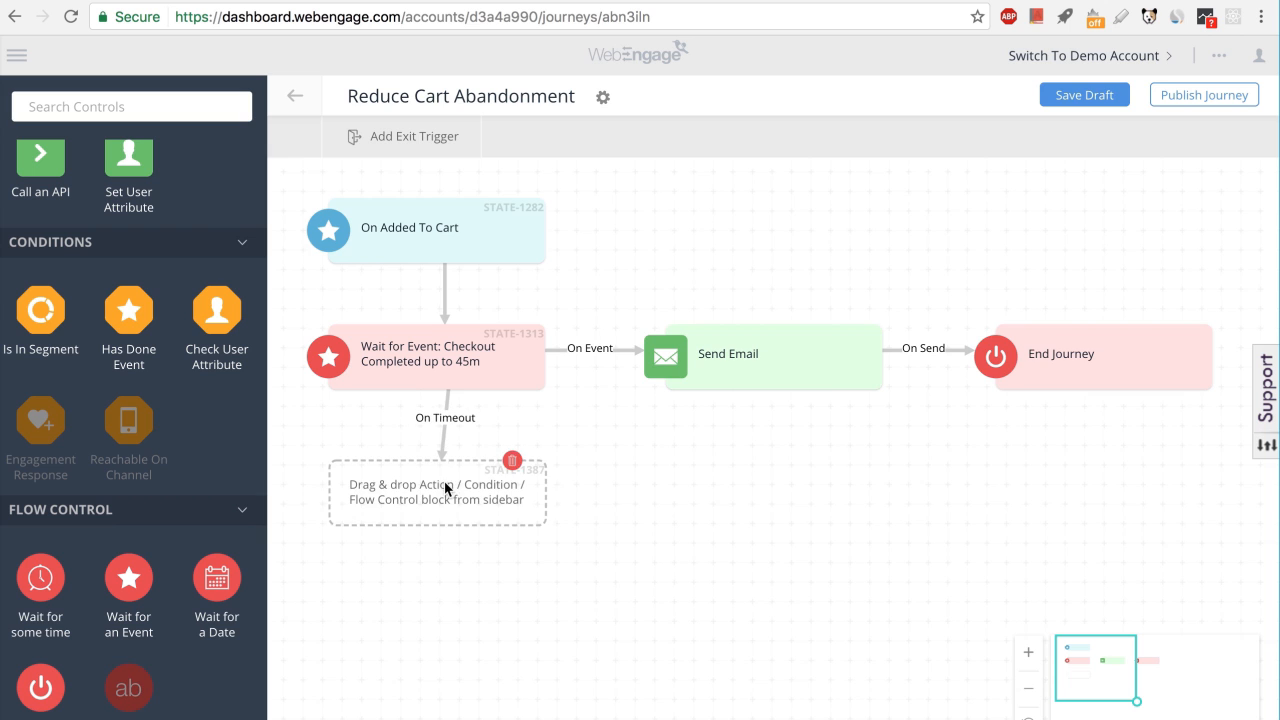
scroll(60, 470, up, 3)
scroll(60, 470, up, 3)
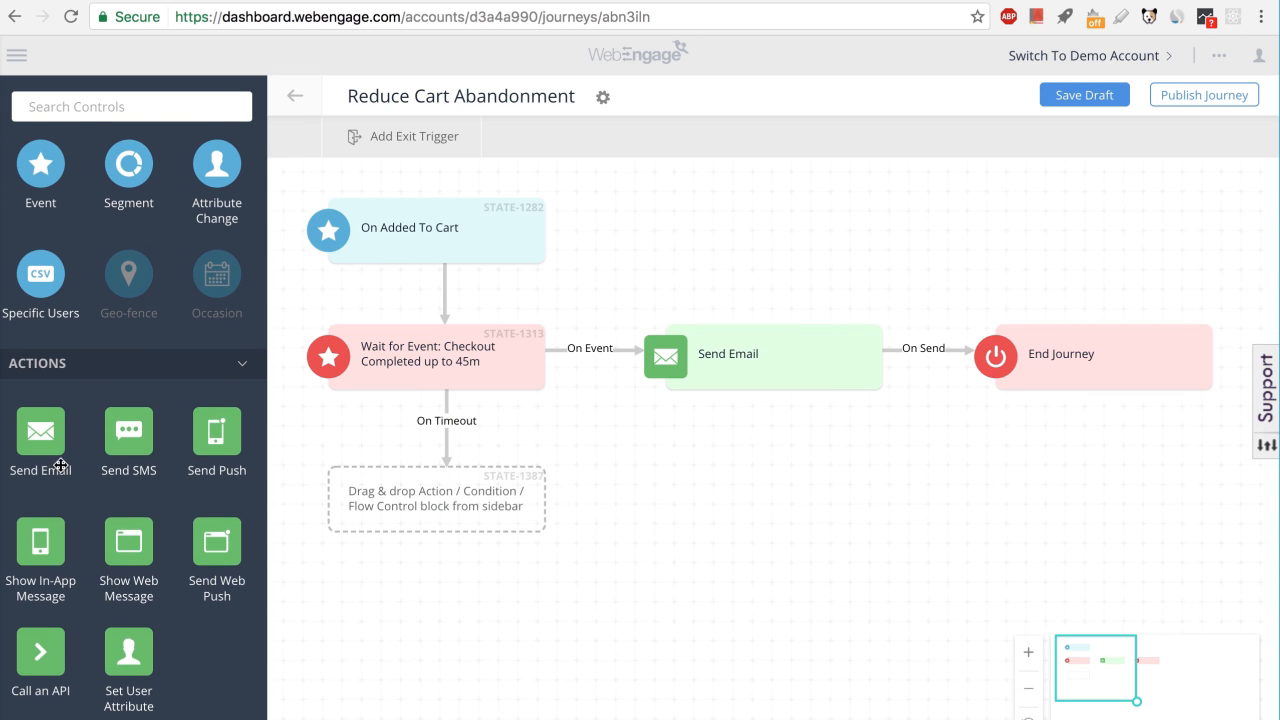
drag(216, 432, 400, 508)
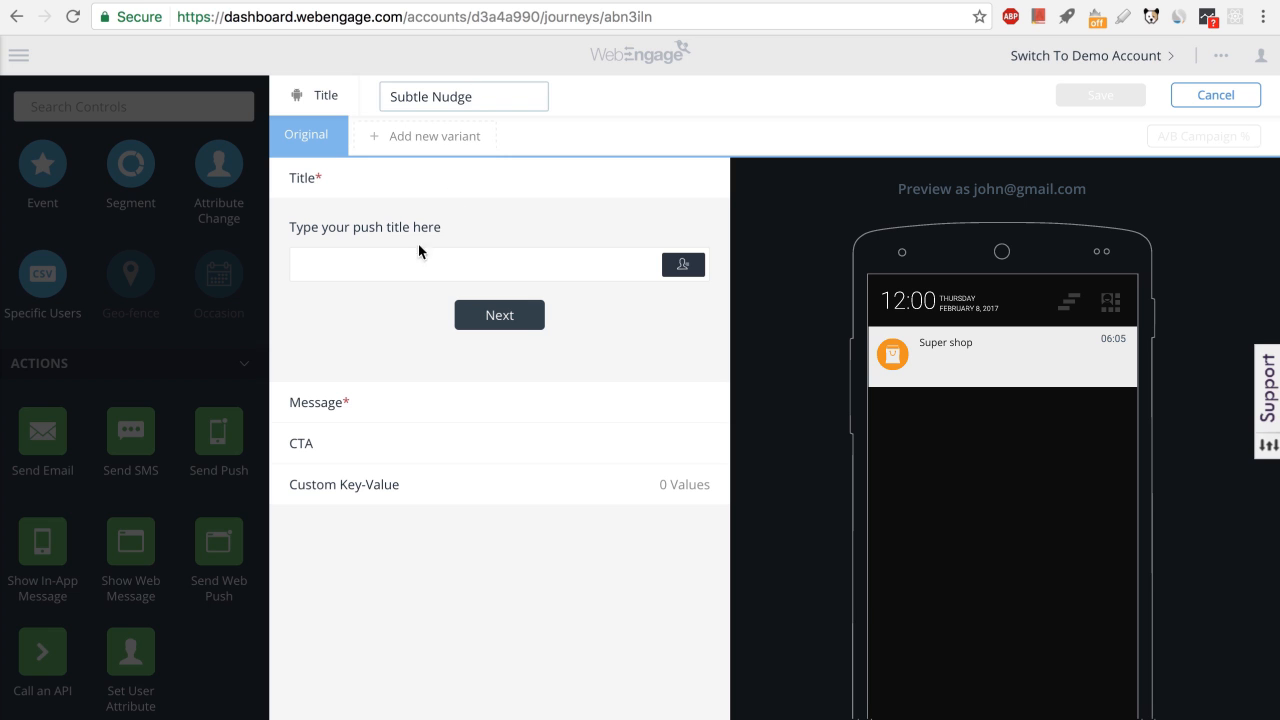
Set the push title to "Hi" plus the user's First Name attribute and the message to "Your cart awaits. Click here to continue your purchase.".
click(415, 252)
text(Hi)
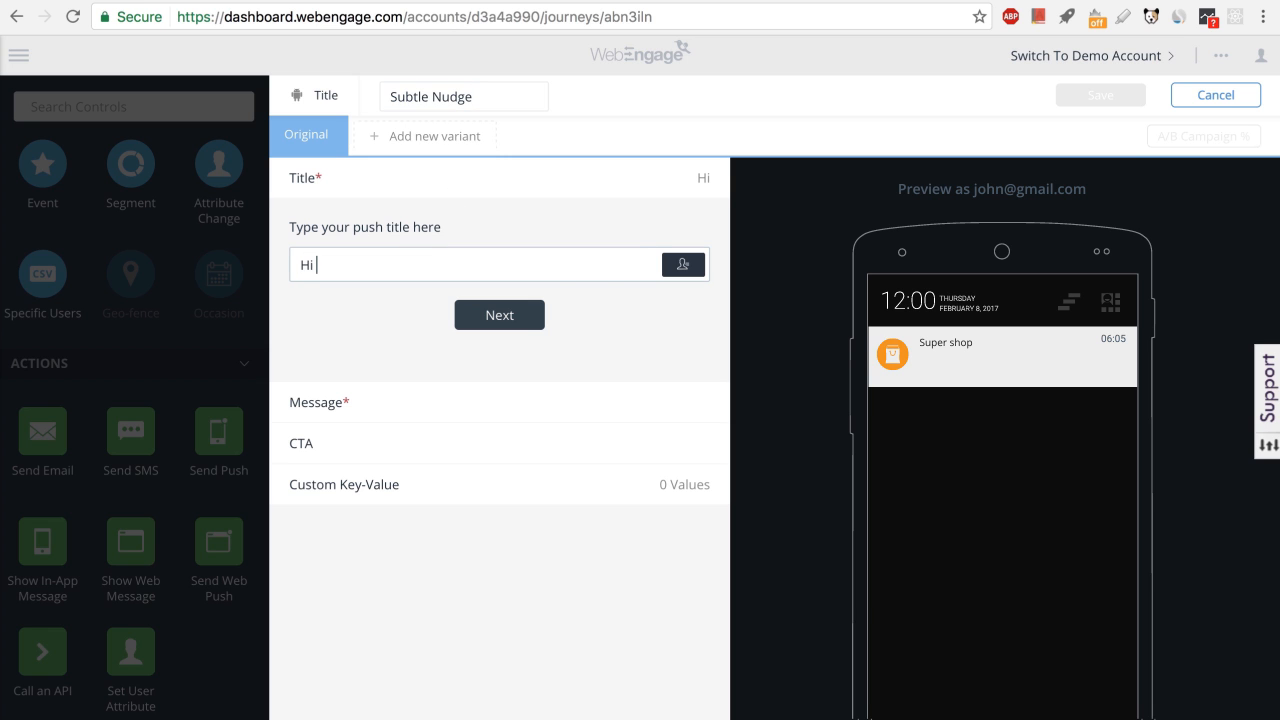
click(683, 264)
click(605, 297)
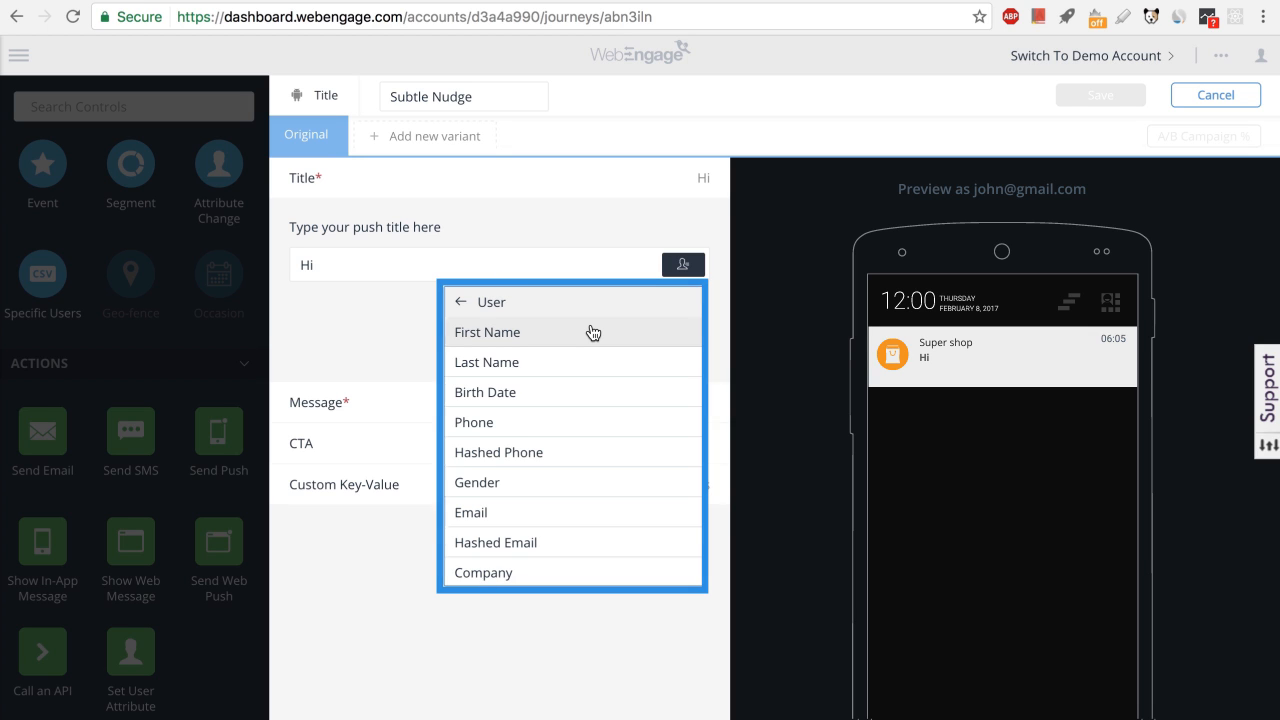
click(592, 332)
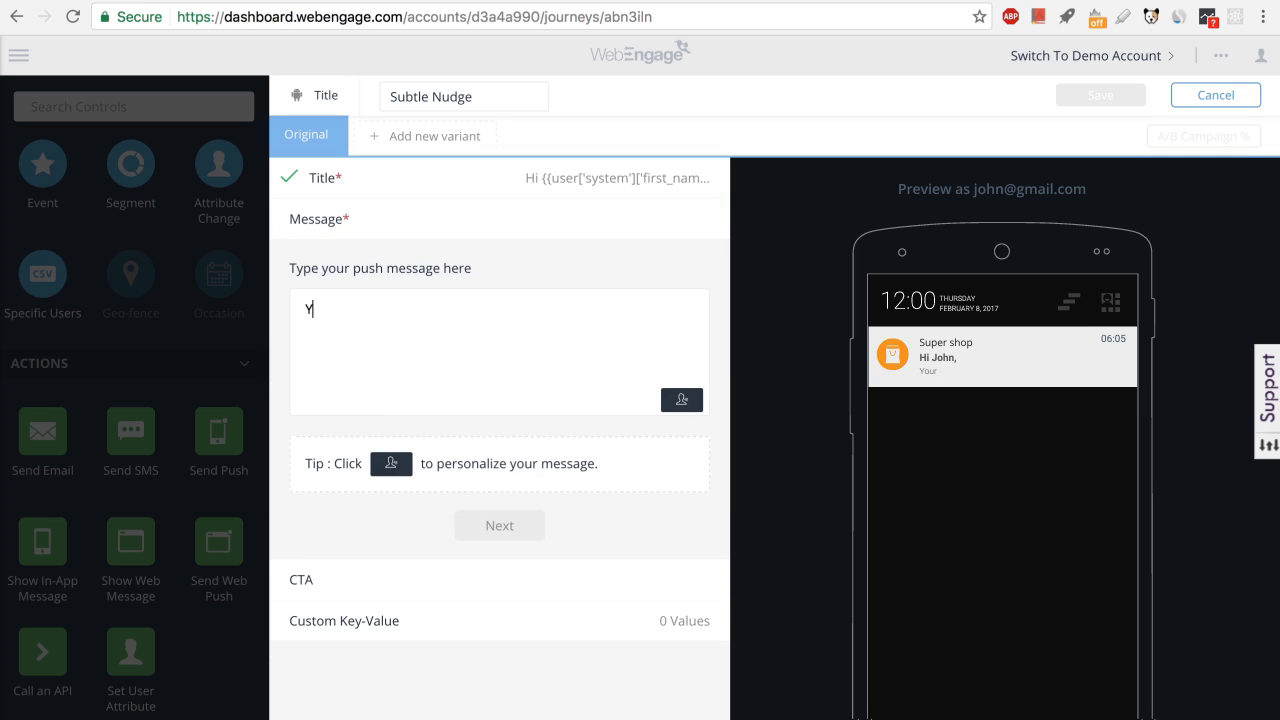
text(our cart awaits. Click here to continue your purchase.)
click(499, 525)
Set the primary call to action to a Deep Link pointing to com.mystore.cart.checkout.
click(404, 403)
click(404, 467)
click(384, 495)
text(com.mystore.cart.chec)
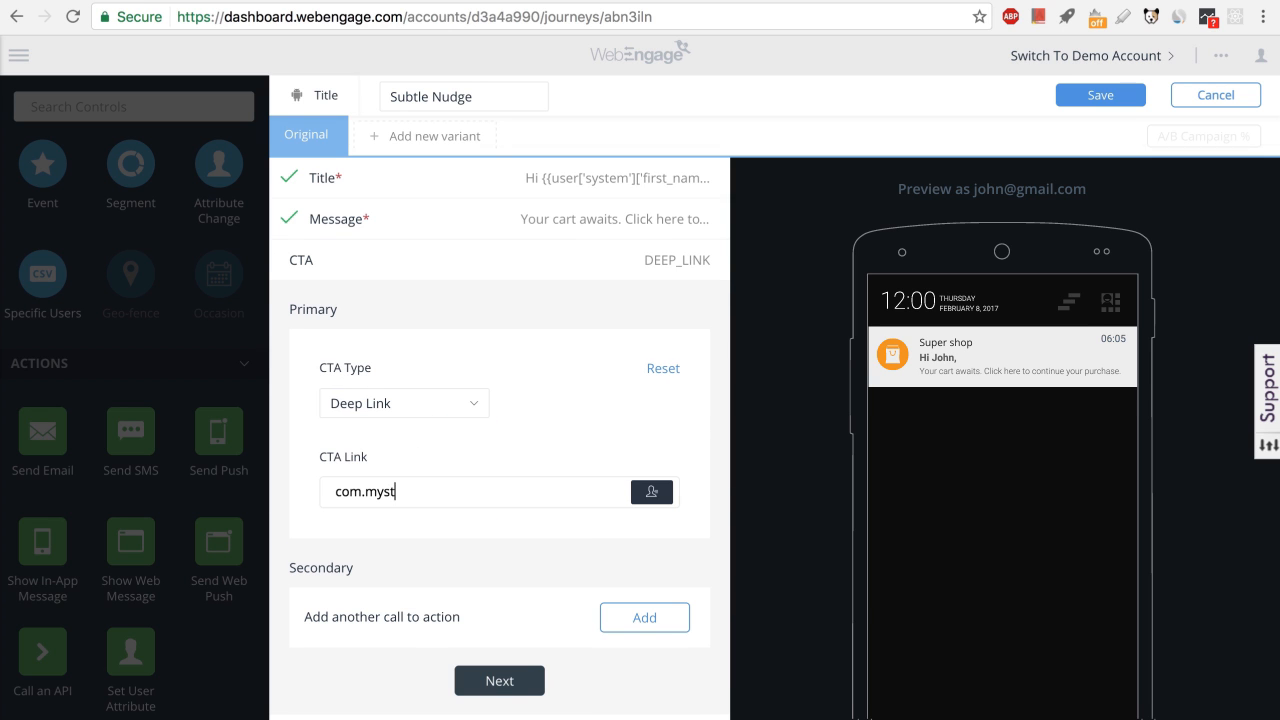
text(kout)
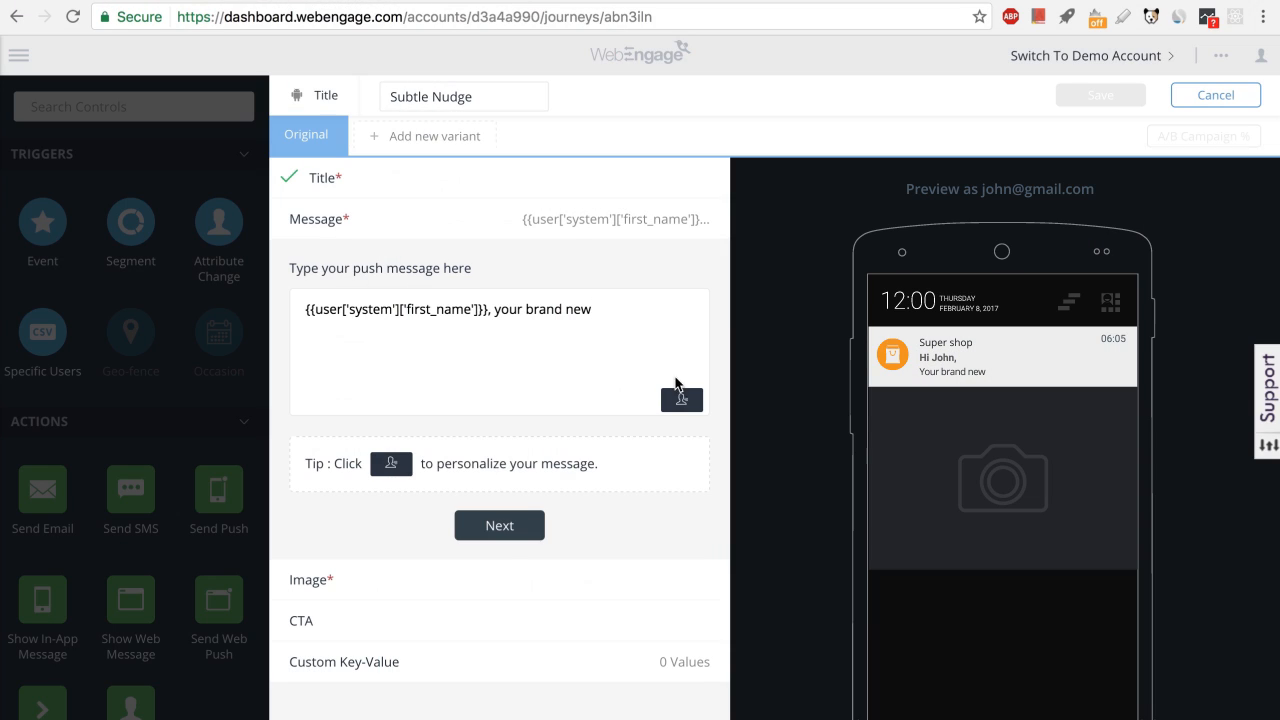
Complete the push message with the journey's Added To Cart model attribute followed by "awaits. Don't miss out.".
click(686, 404)
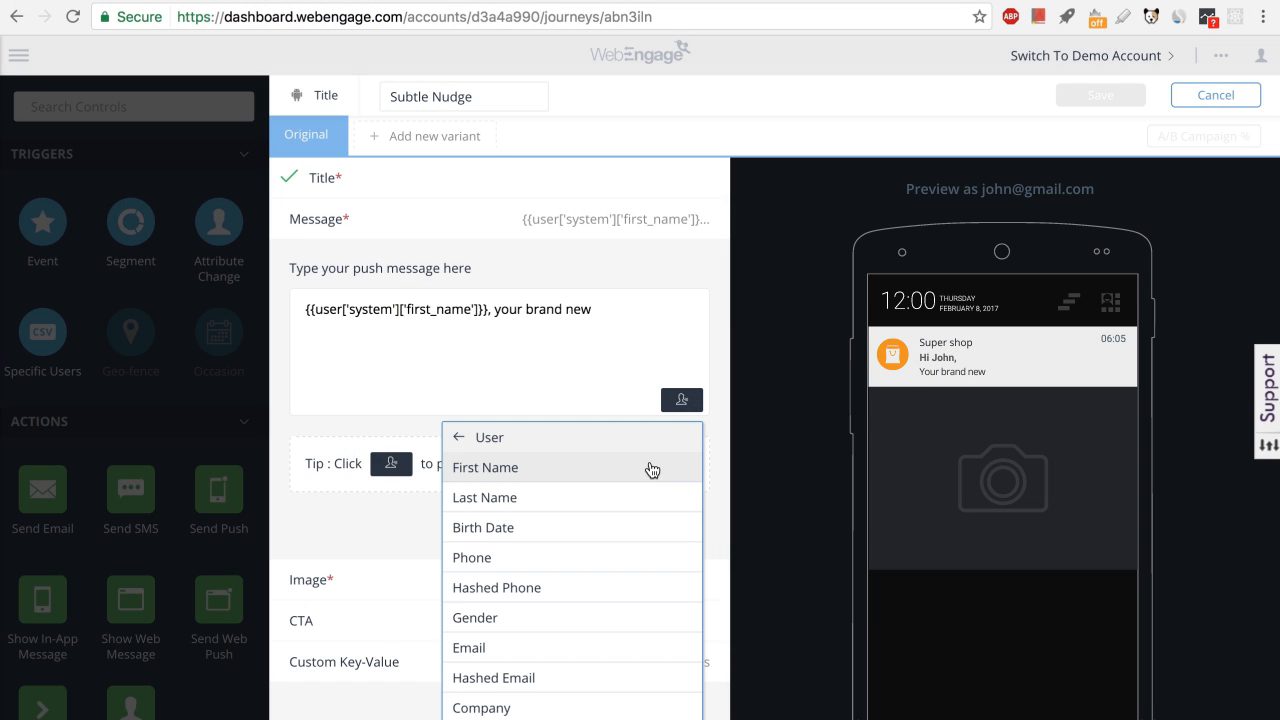
click(570, 437)
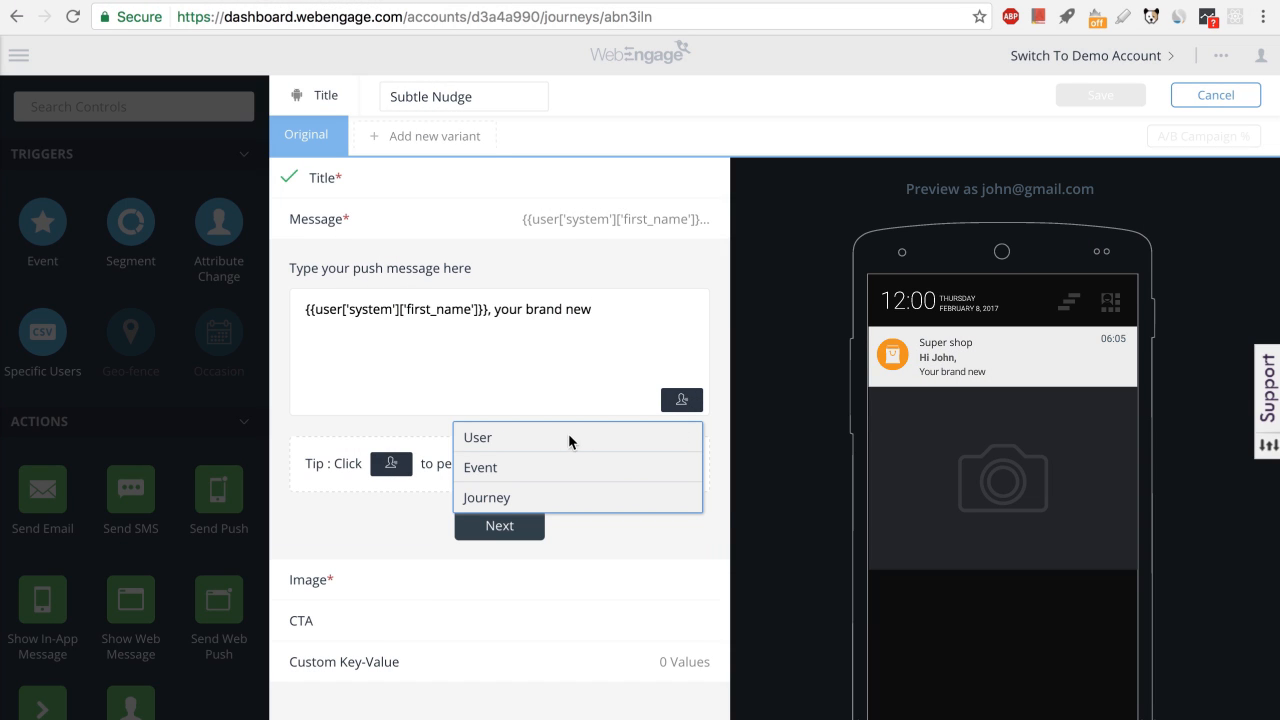
click(543, 506)
click(534, 469)
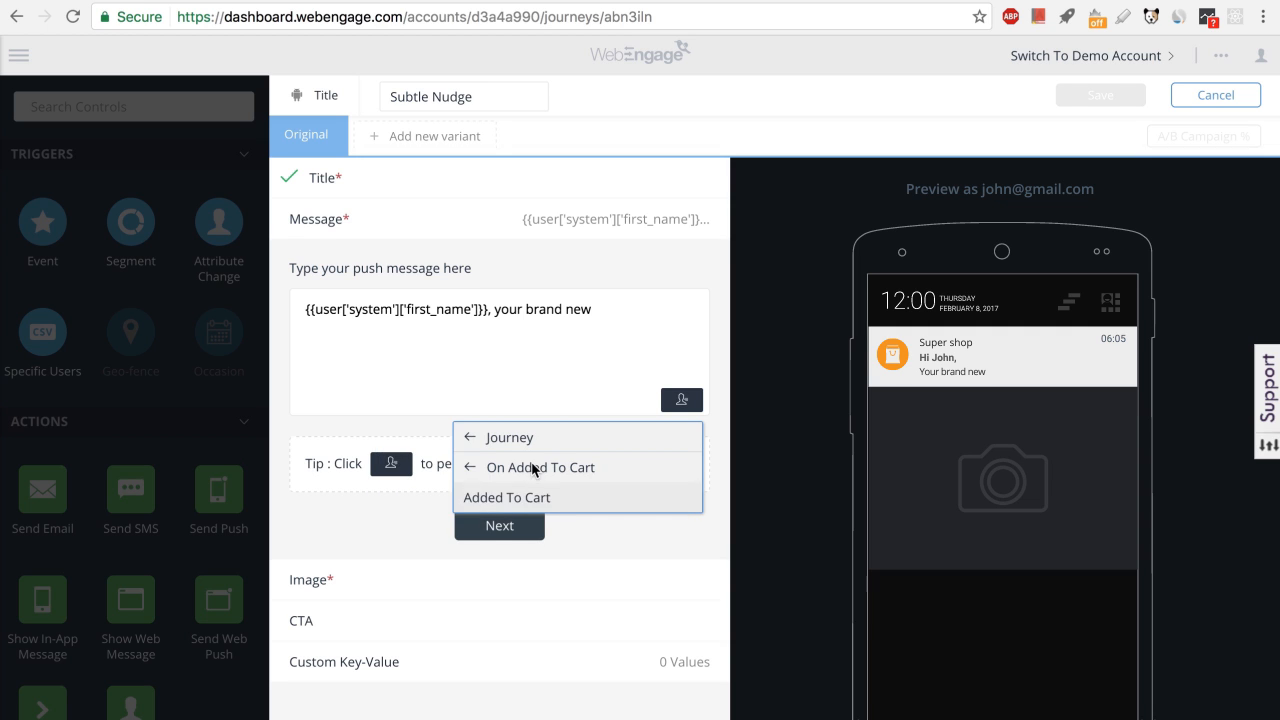
click(533, 494)
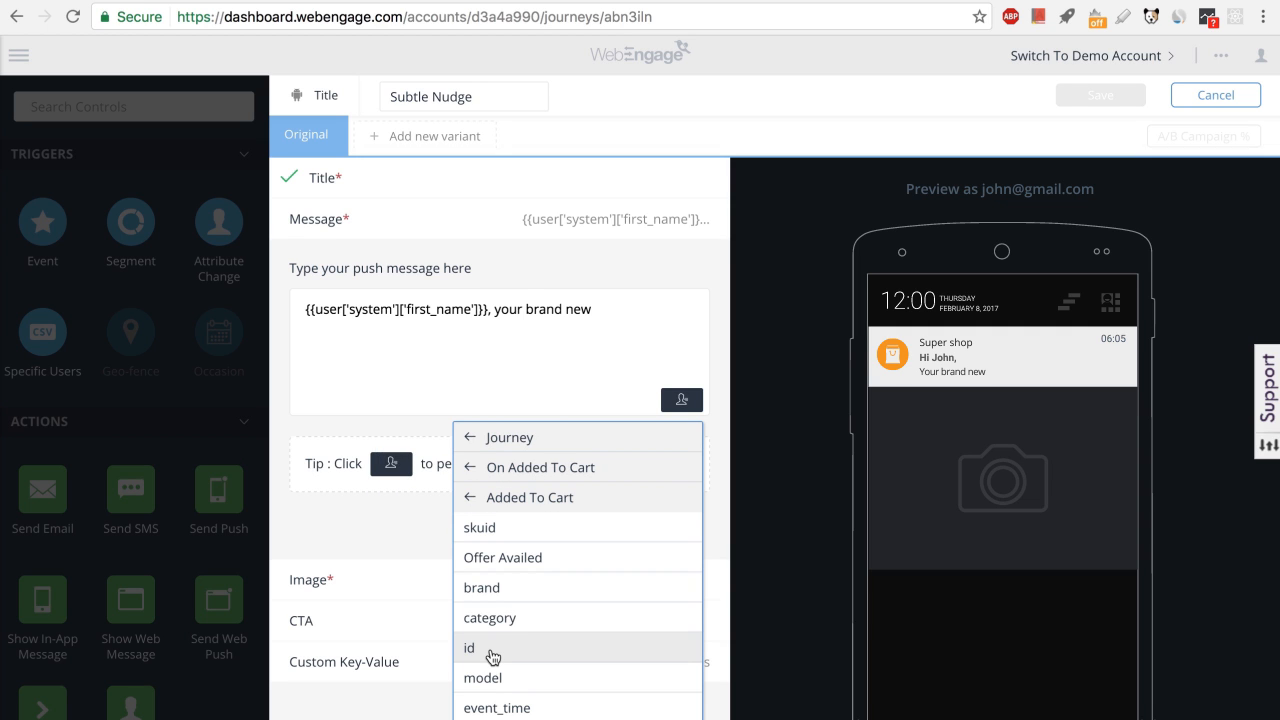
click(483, 677)
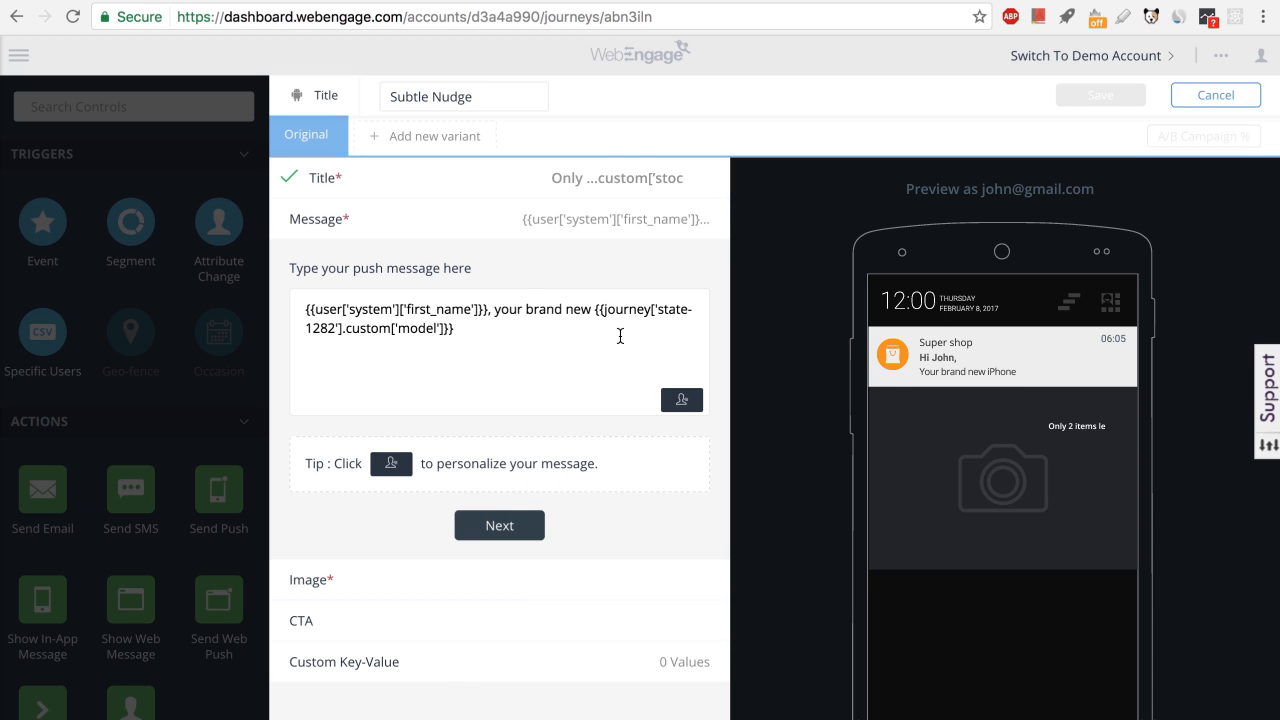
text(awaits. Don't miss out.)
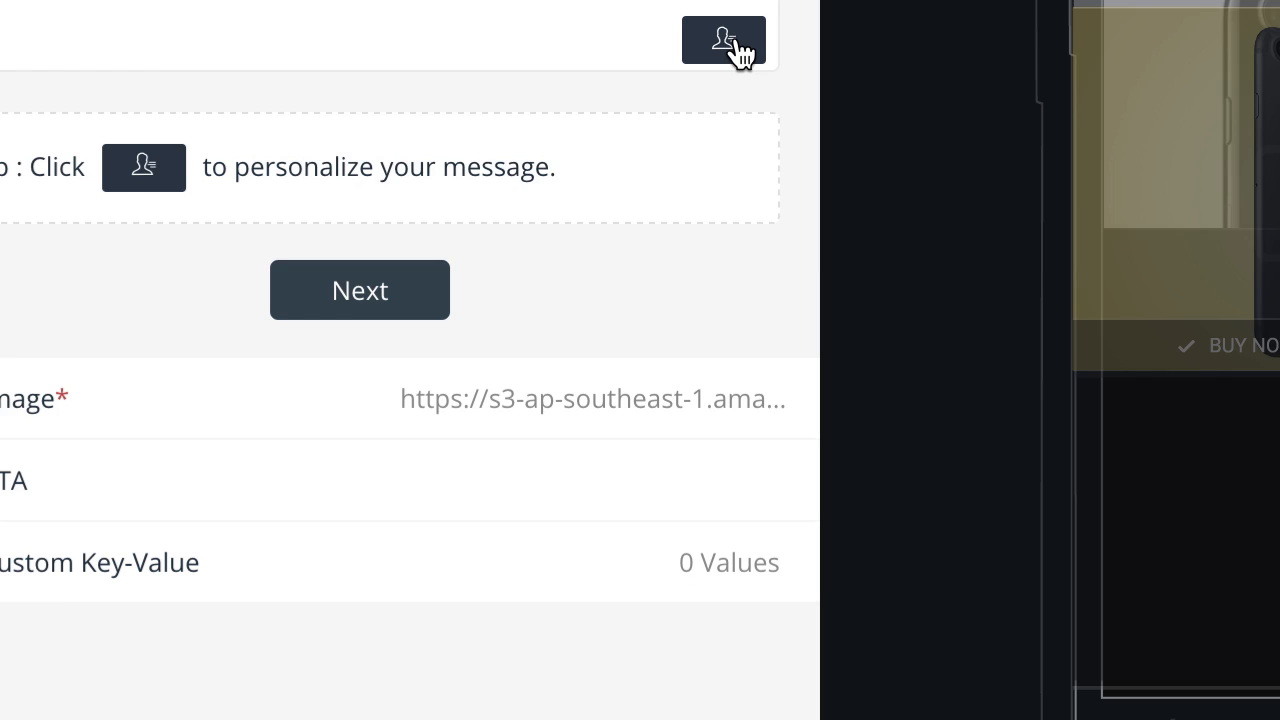
Examine the Journey personalization attributes available under the On Added To Cart trigger's Added To Cart event.
click(687, 402)
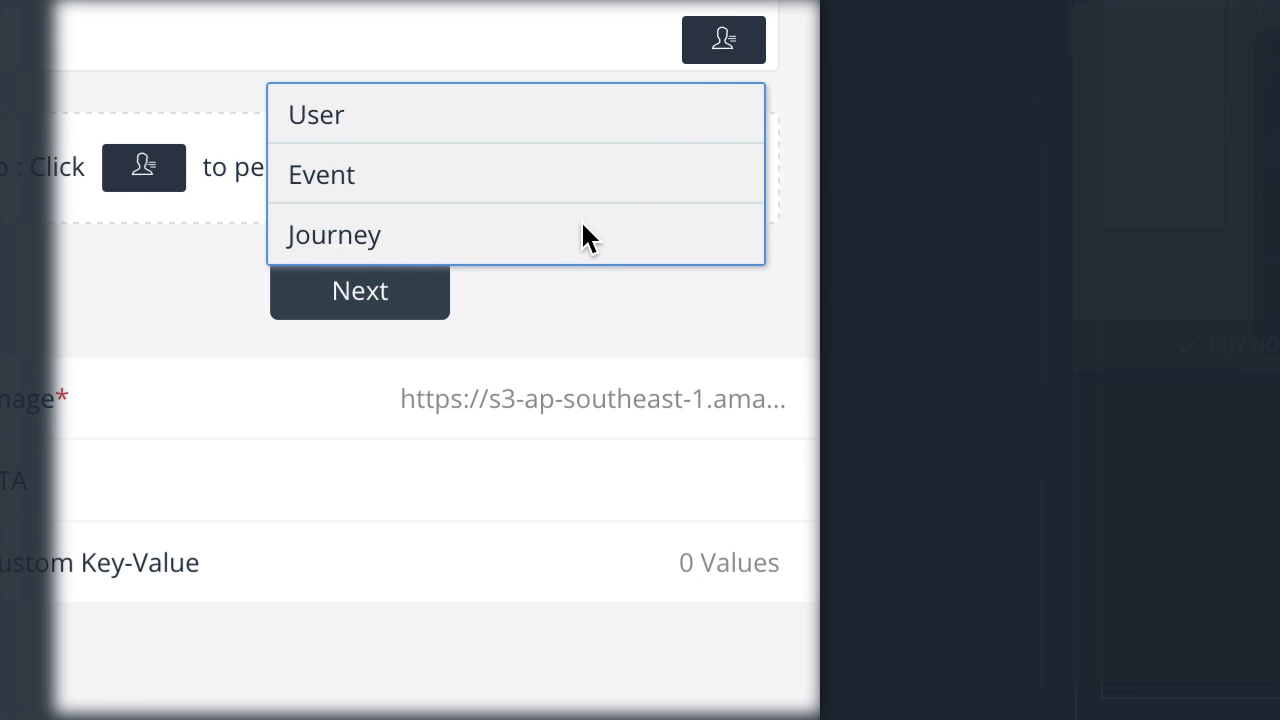
click(583, 230)
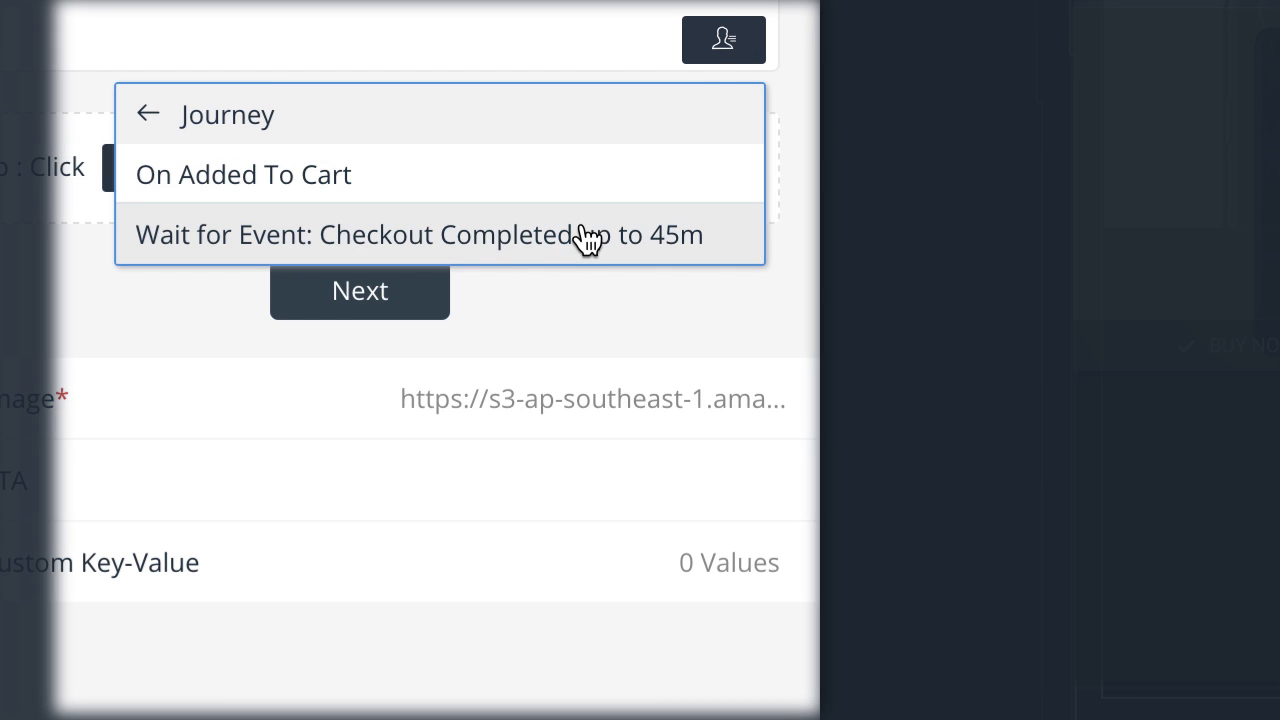
click(621, 187)
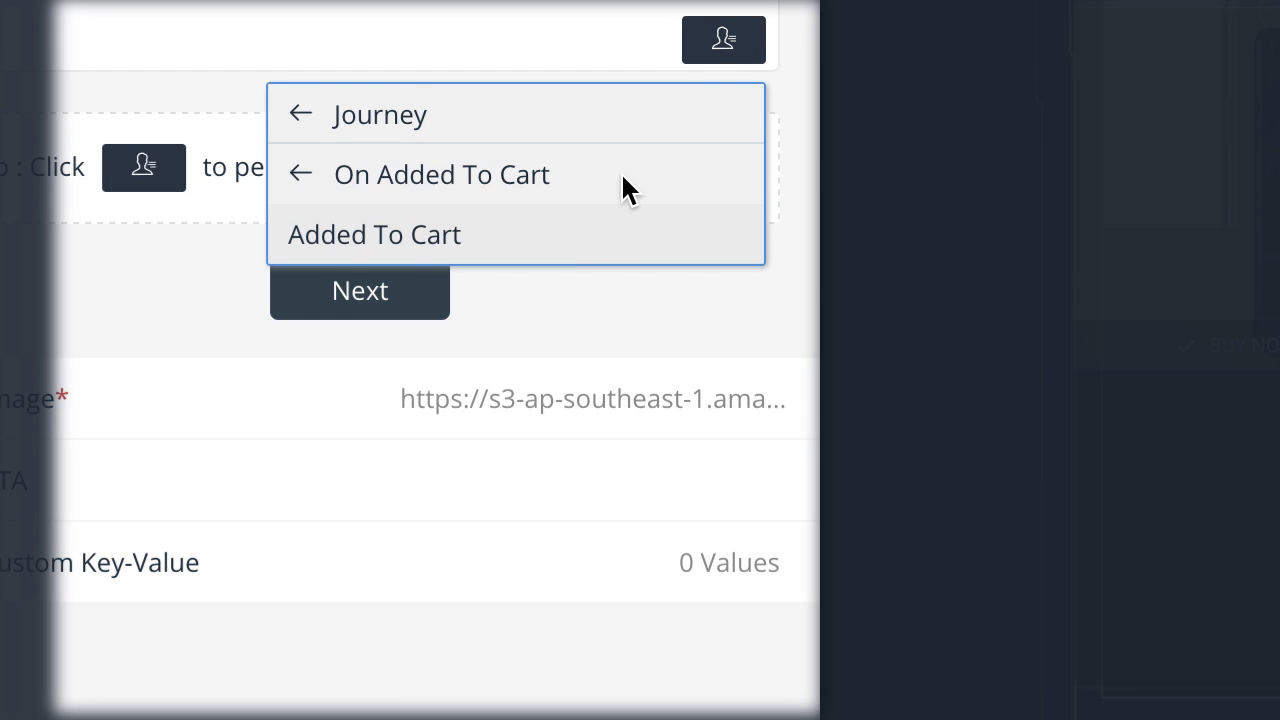
click(614, 240)
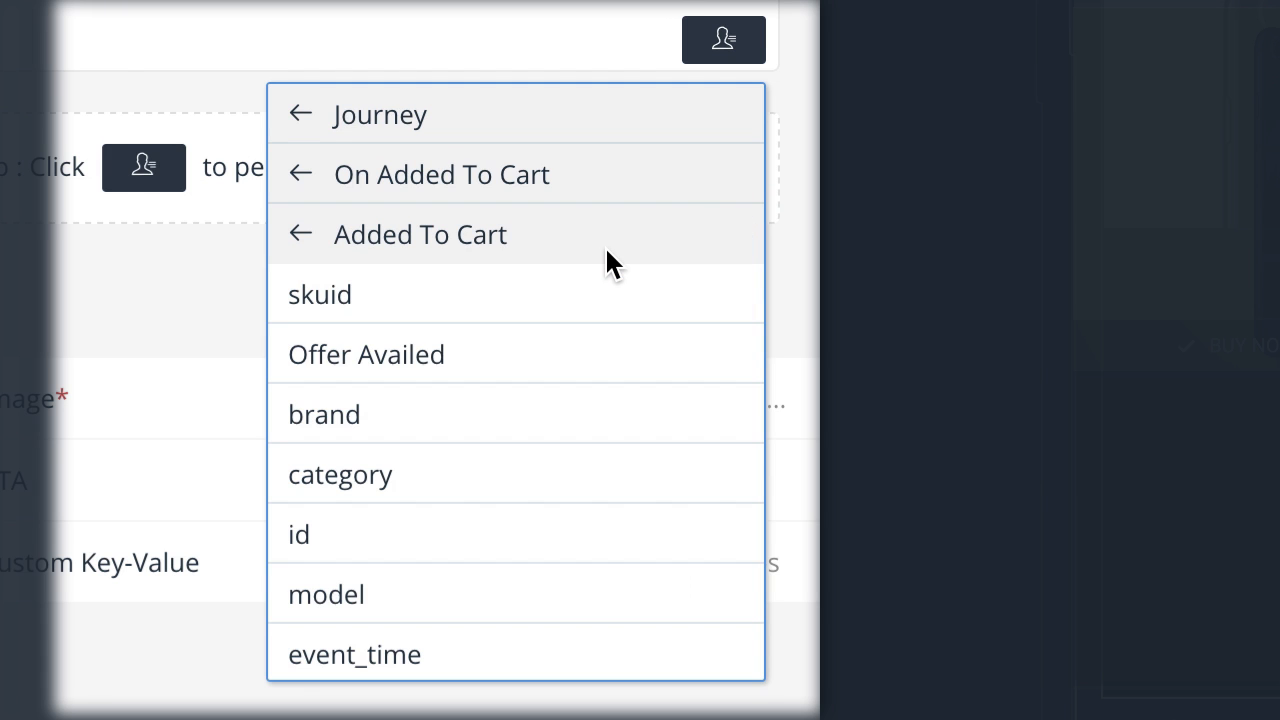
scroll(610, 408, down, 4)
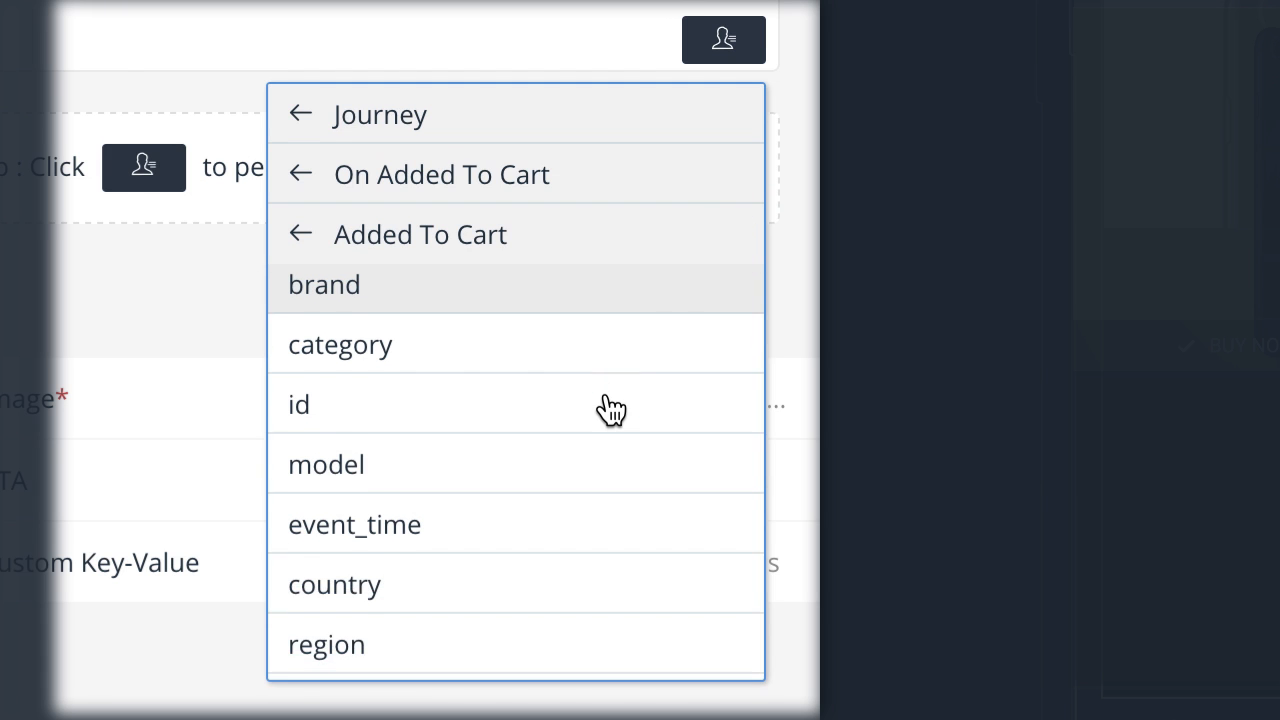
scroll(610, 408, down, 6)
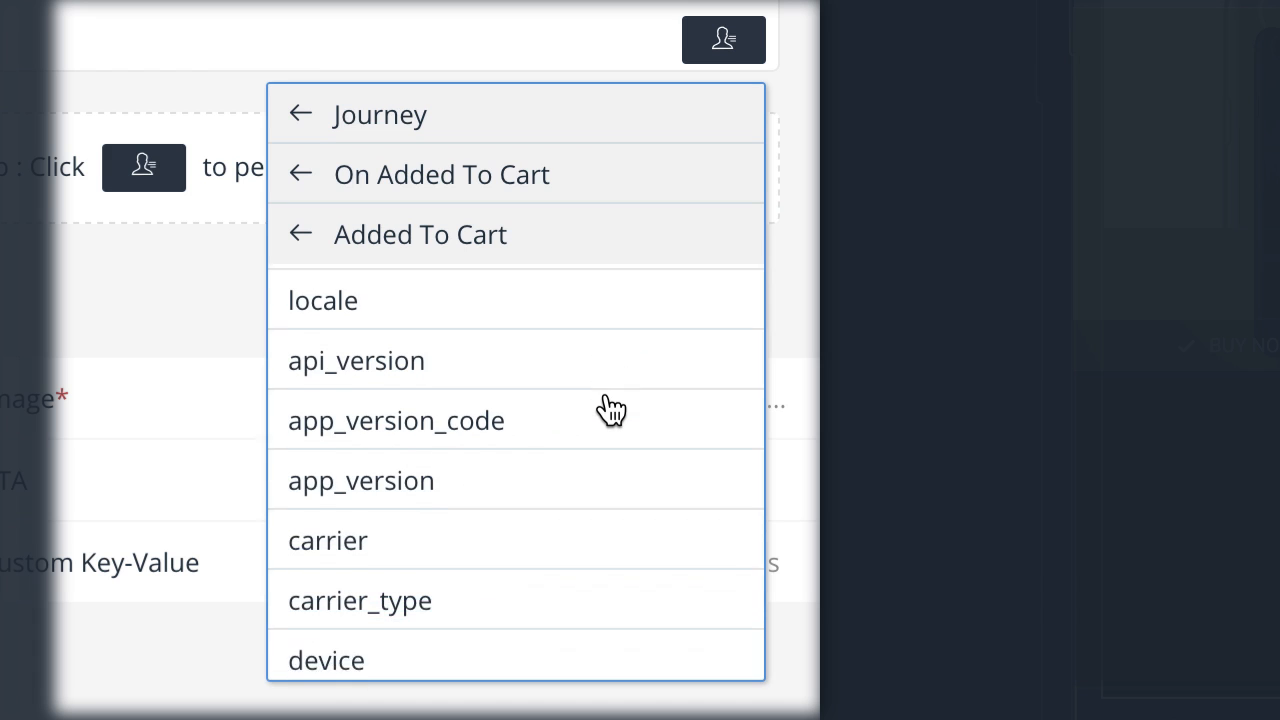
scroll(610, 408, down, 7)
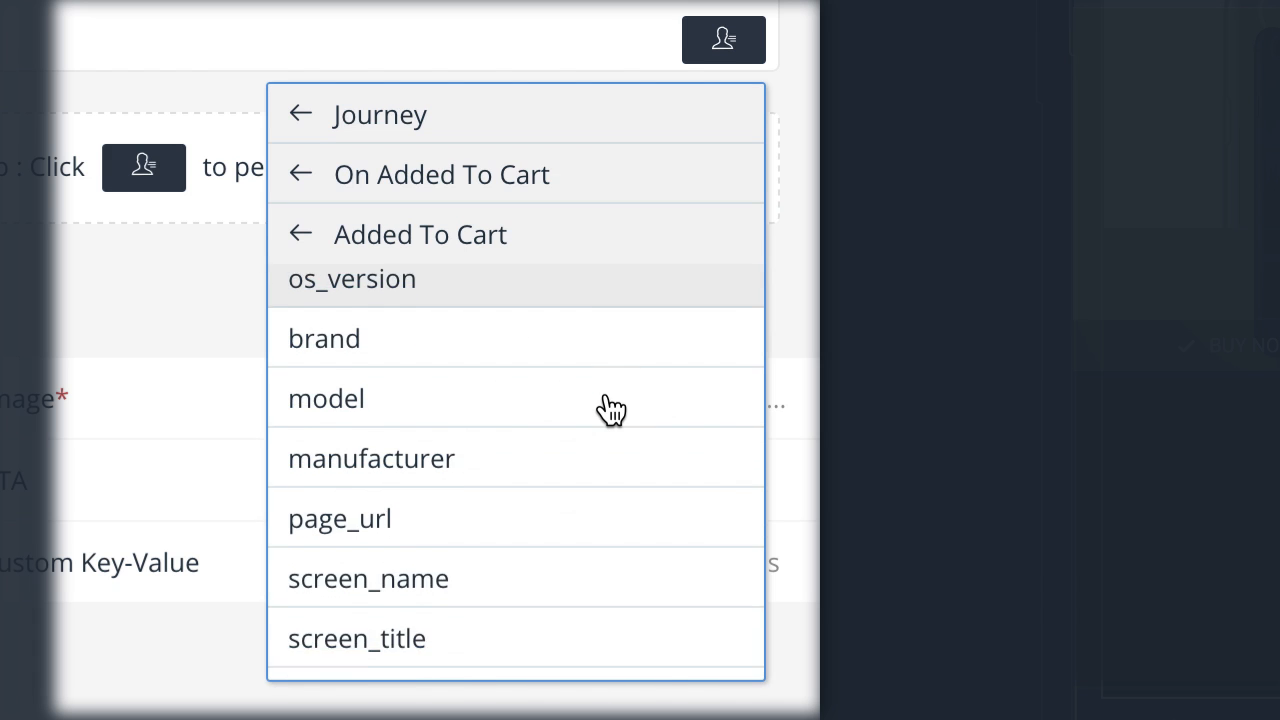
scroll(610, 408, up, 3)
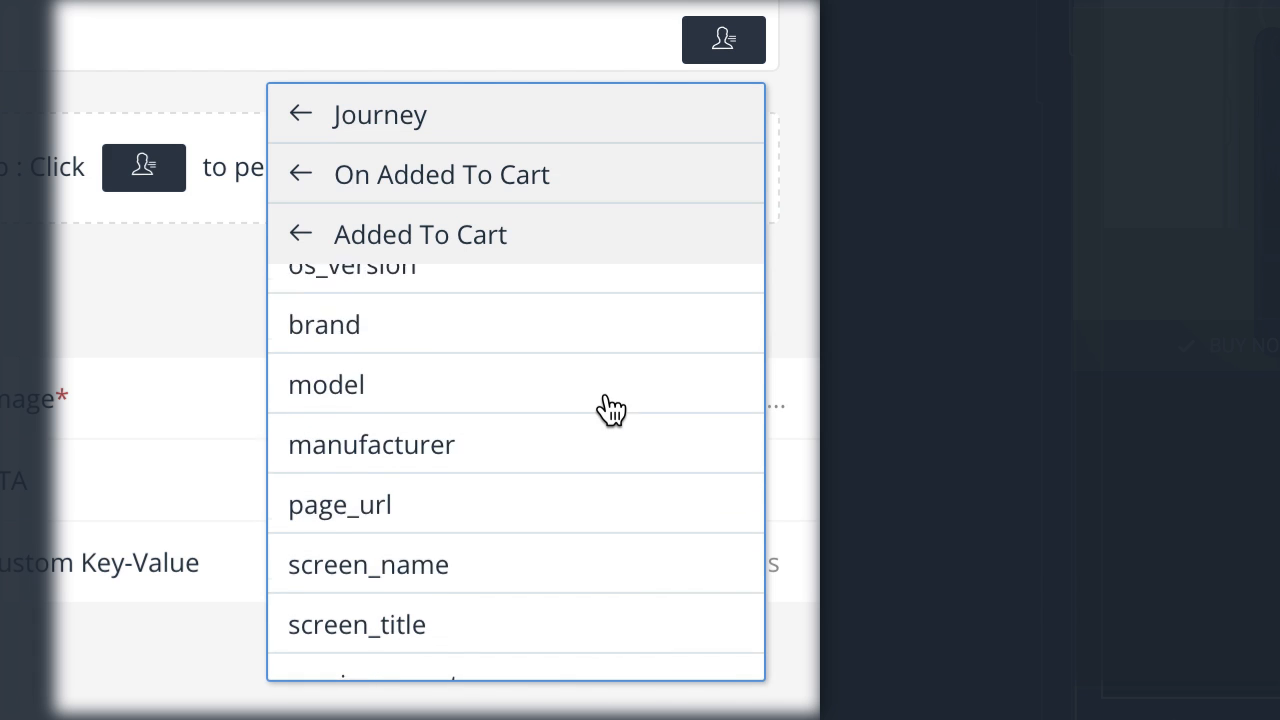
scroll(610, 408, up, 6)
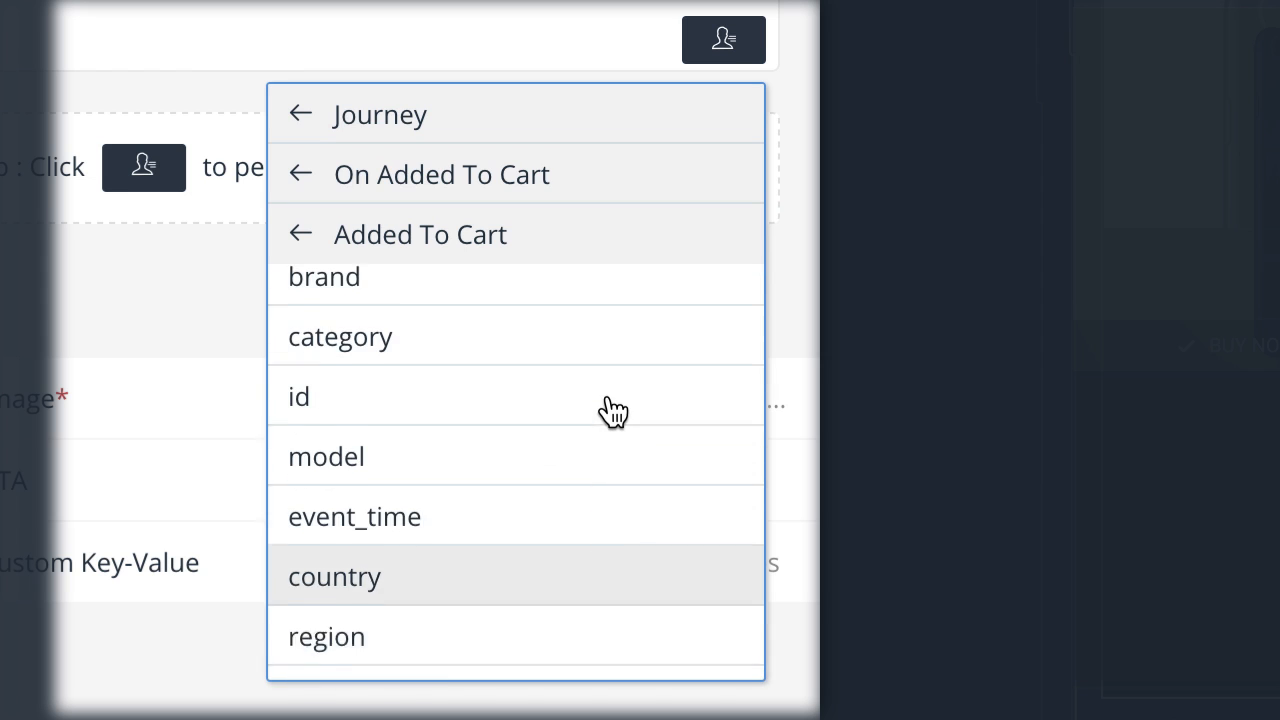
Examine the Event personalization attributes available for the Added To Cart event.
click(298, 116)
click(392, 174)
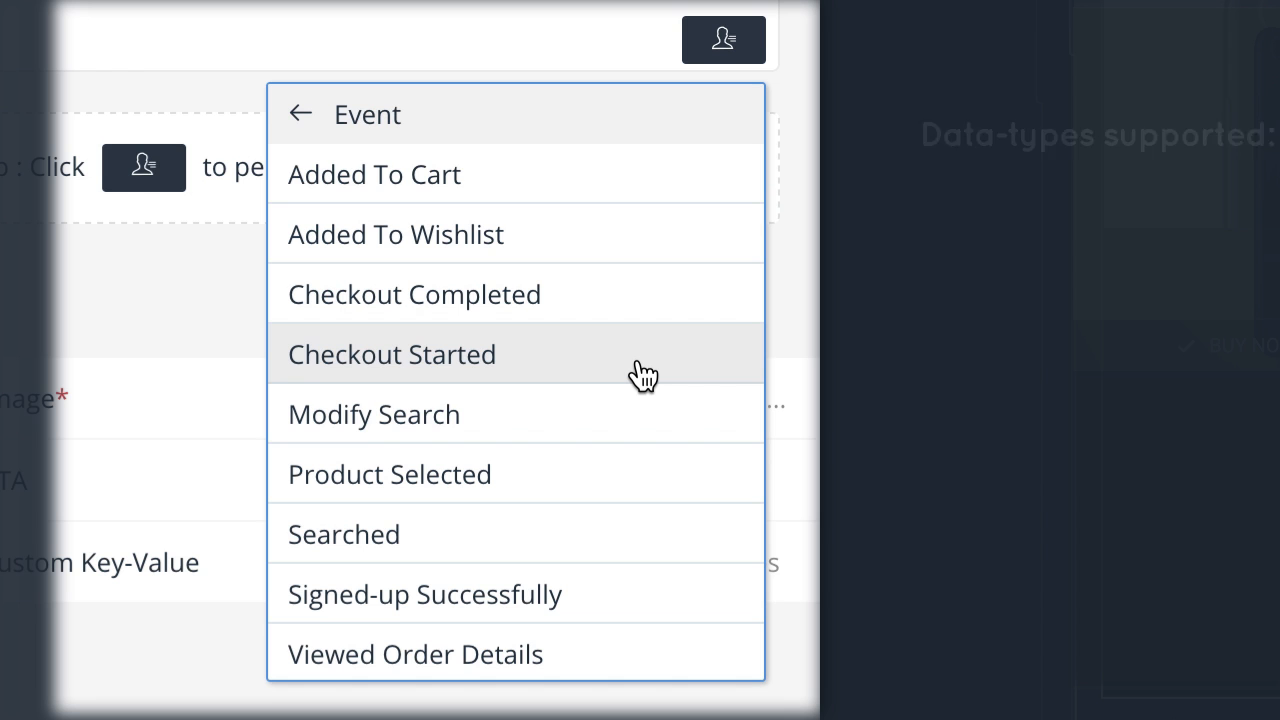
click(574, 179)
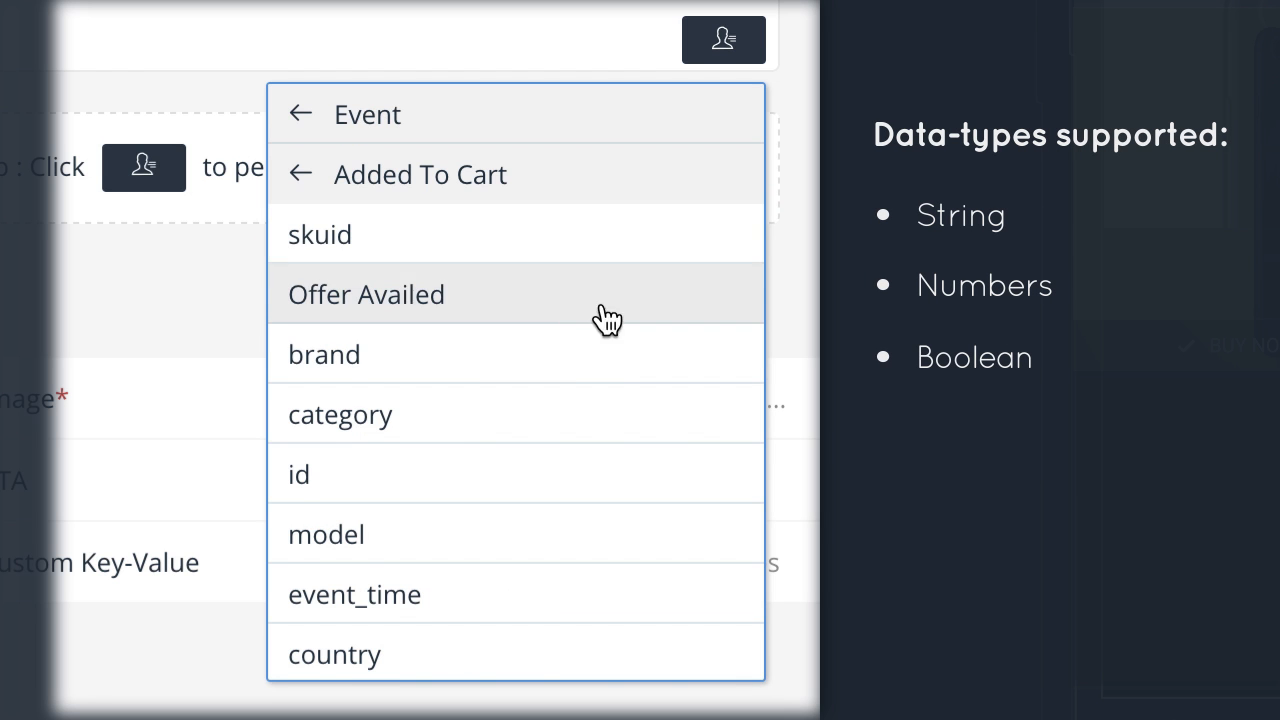
scroll(605, 429, down, 8)
scroll(605, 429, down, 10)
scroll(605, 429, down, 10)
scroll(605, 429, down, 10)
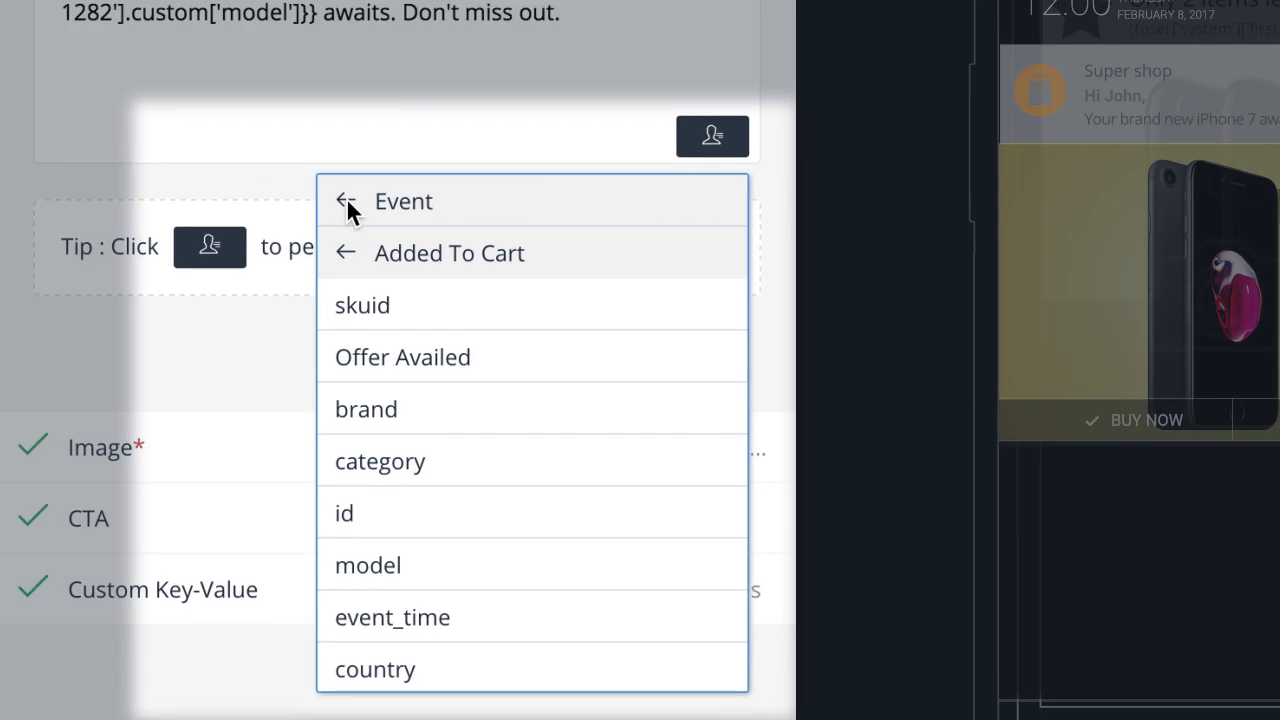
Examine the User personalization attributes and return to the list of attribute categories.
click(330, 114)
click(546, 440)
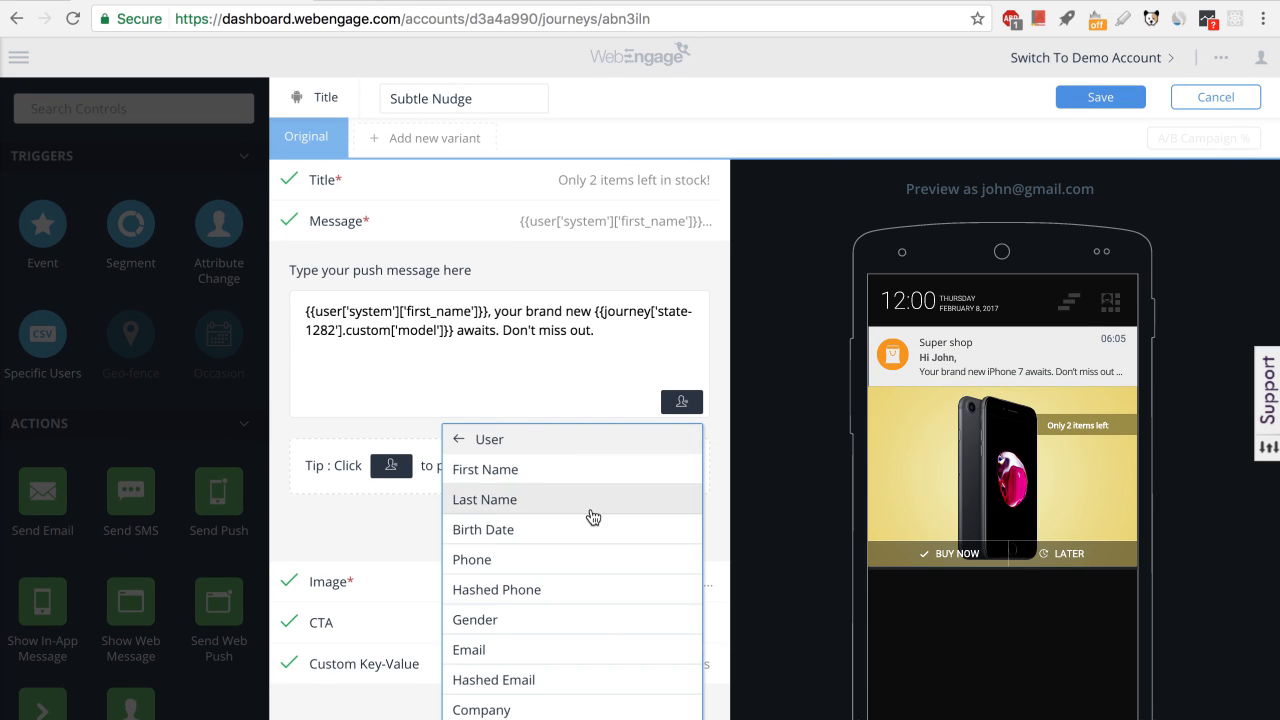
scroll(636, 629, down, 5)
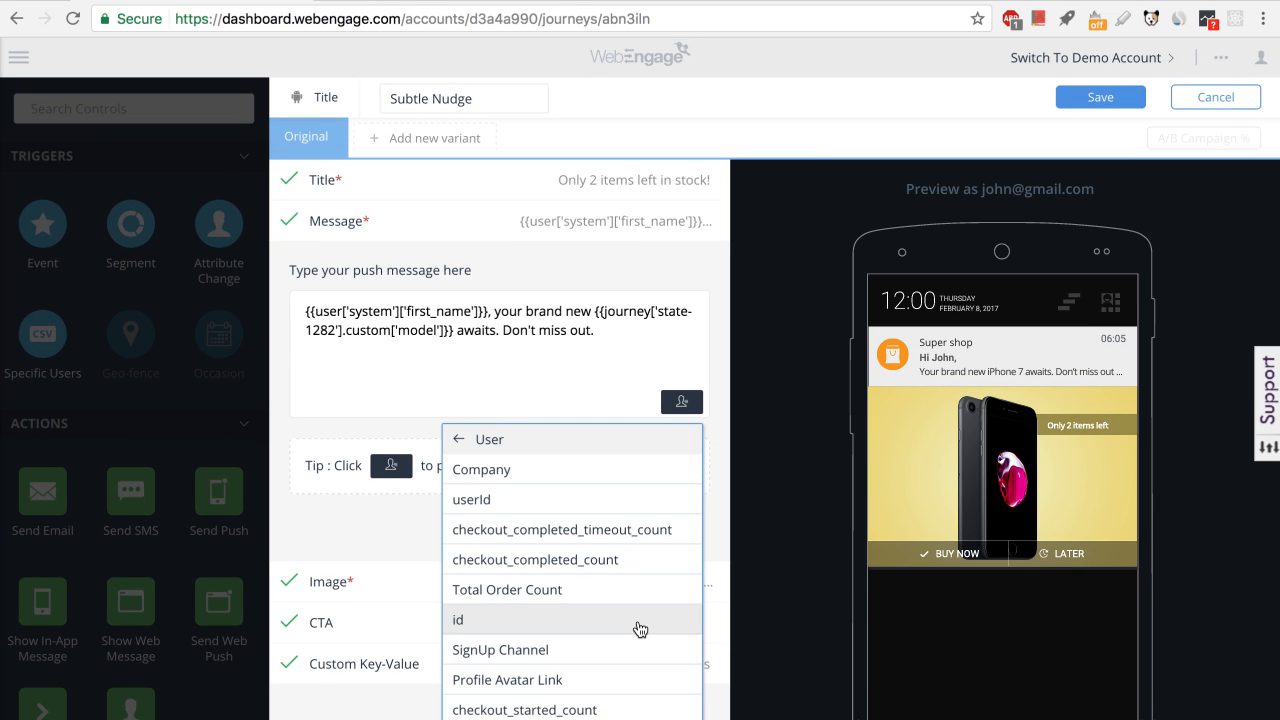
scroll(640, 627, up, 5)
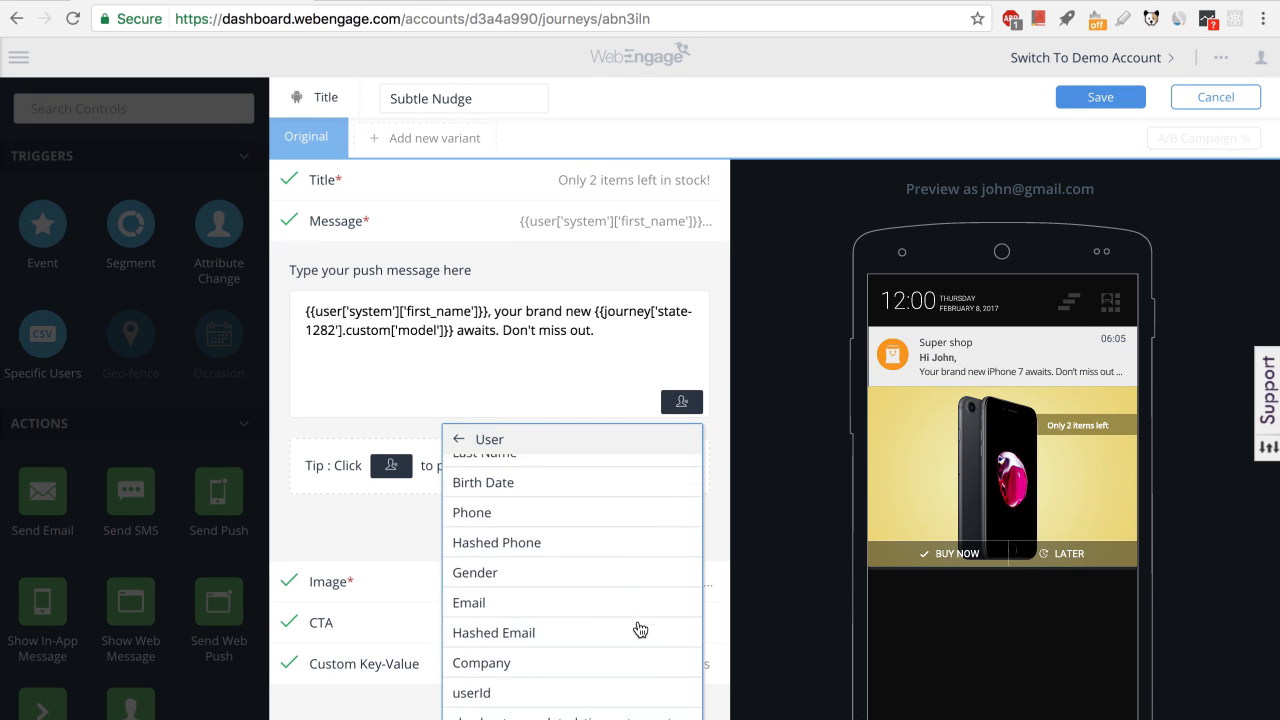
click(457, 439)
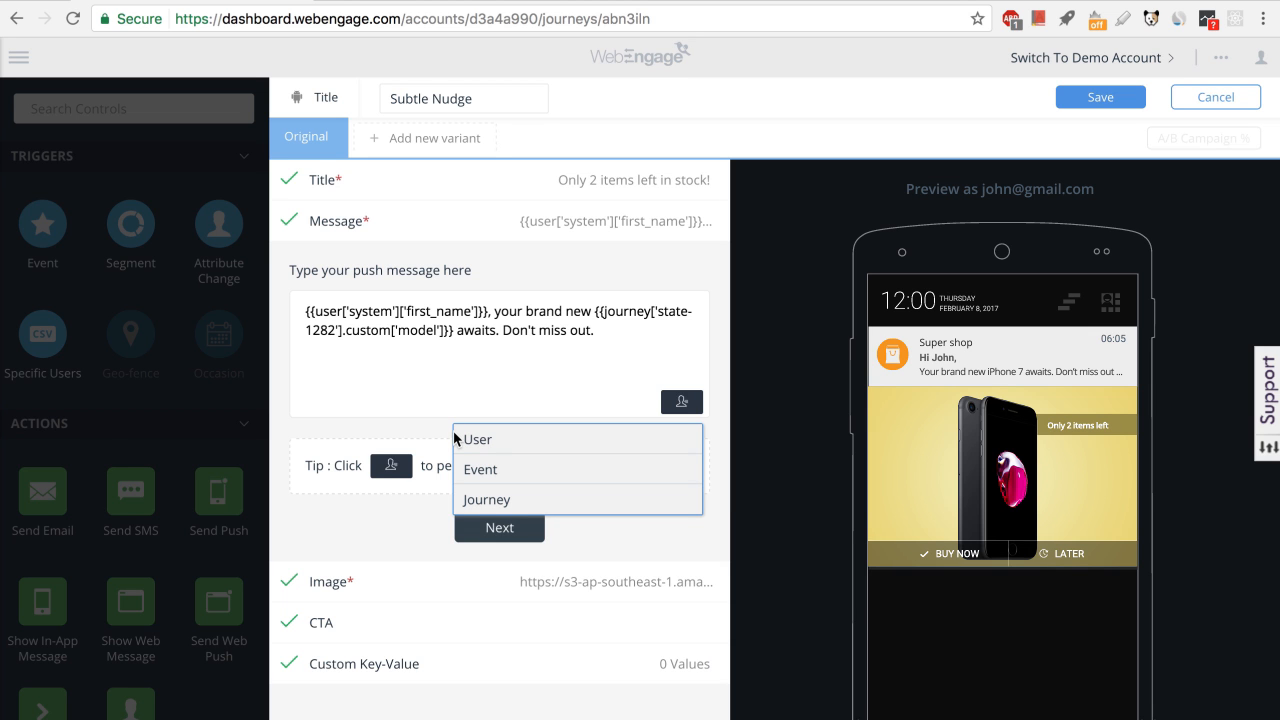